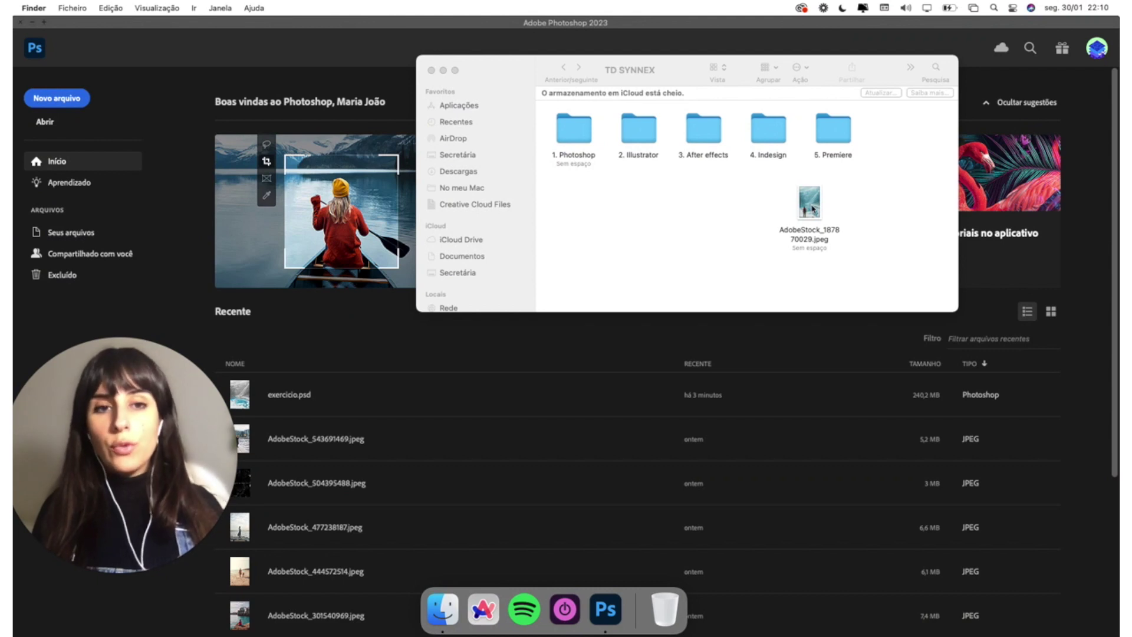
Open AdobeStock_187870029.jpeg from Finder in Adobe Photoshop 2023 via Open With
click(812, 207)
right_click(812, 206)
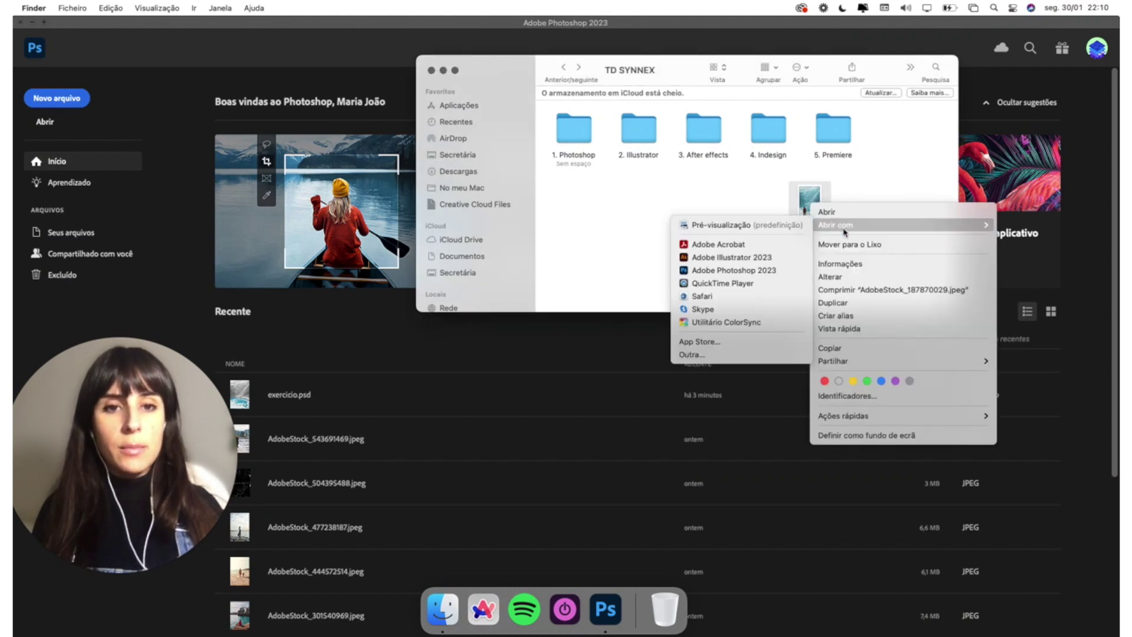
click(770, 270)
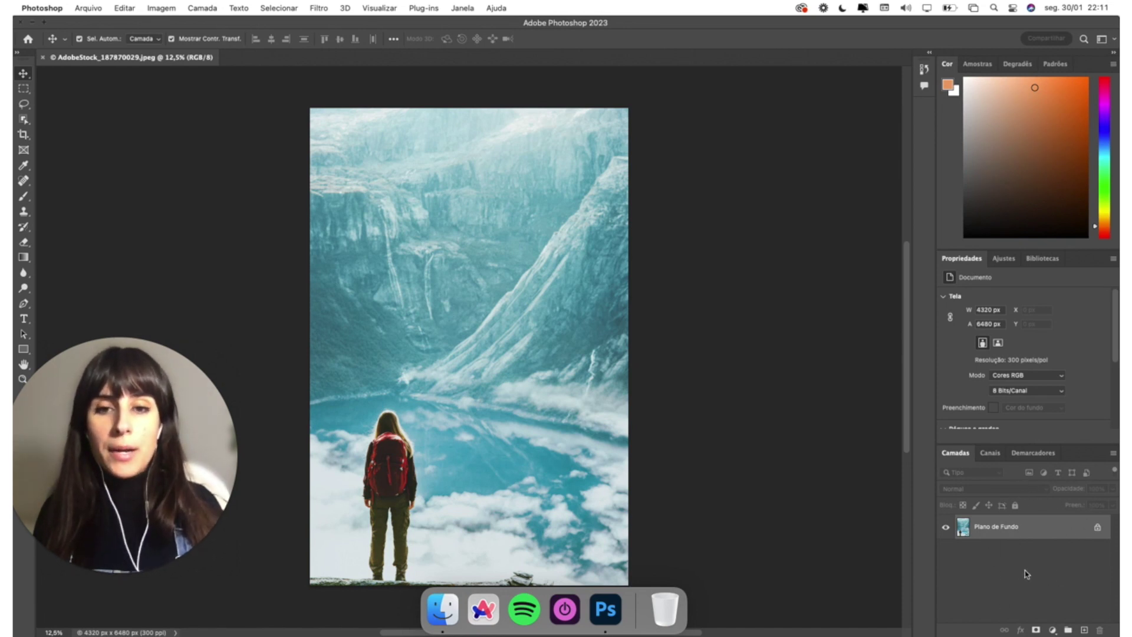
Unlock the Plano de Fundo layer so it becomes the editable Camada 0
click(1097, 529)
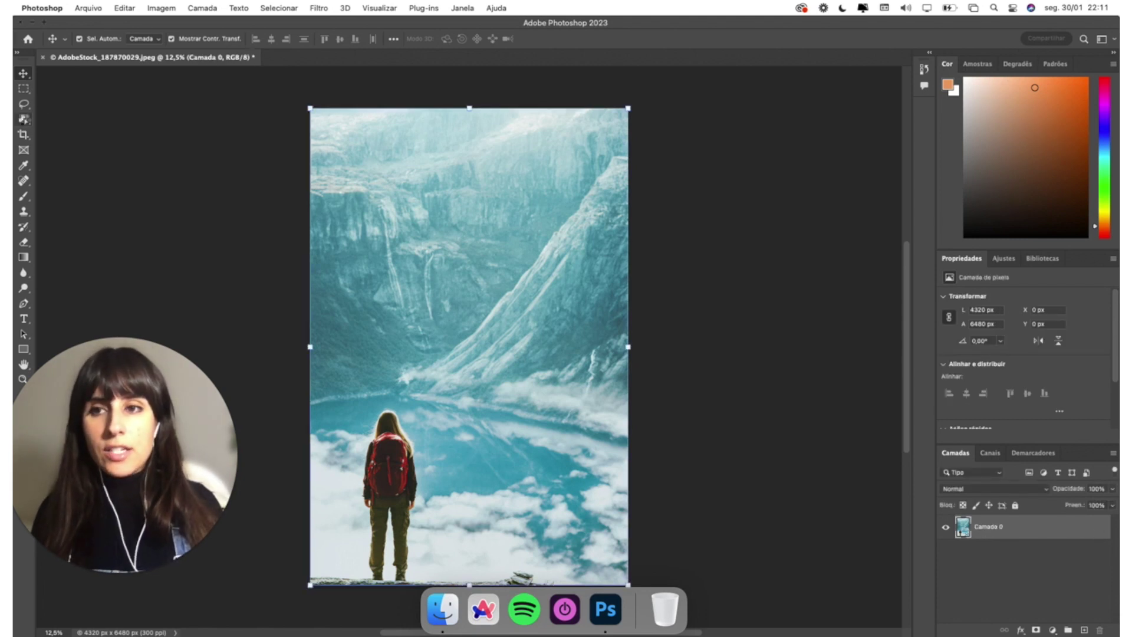
drag(24, 119, 88, 115)
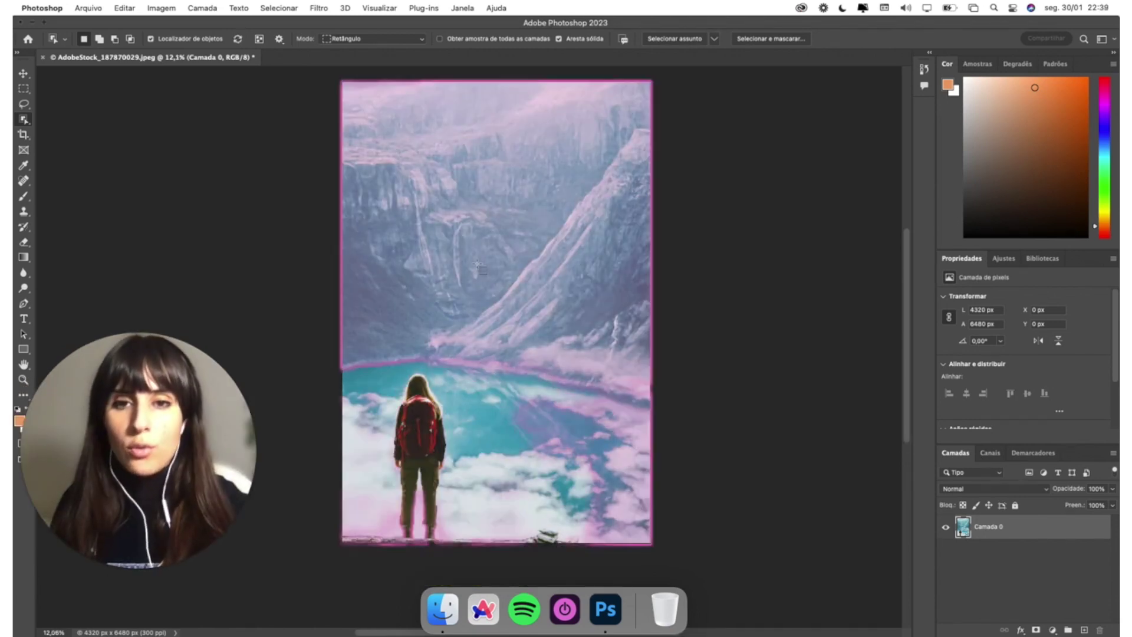
Select the hiker and Content-Aware fill over it so only landscape remains
click(416, 404)
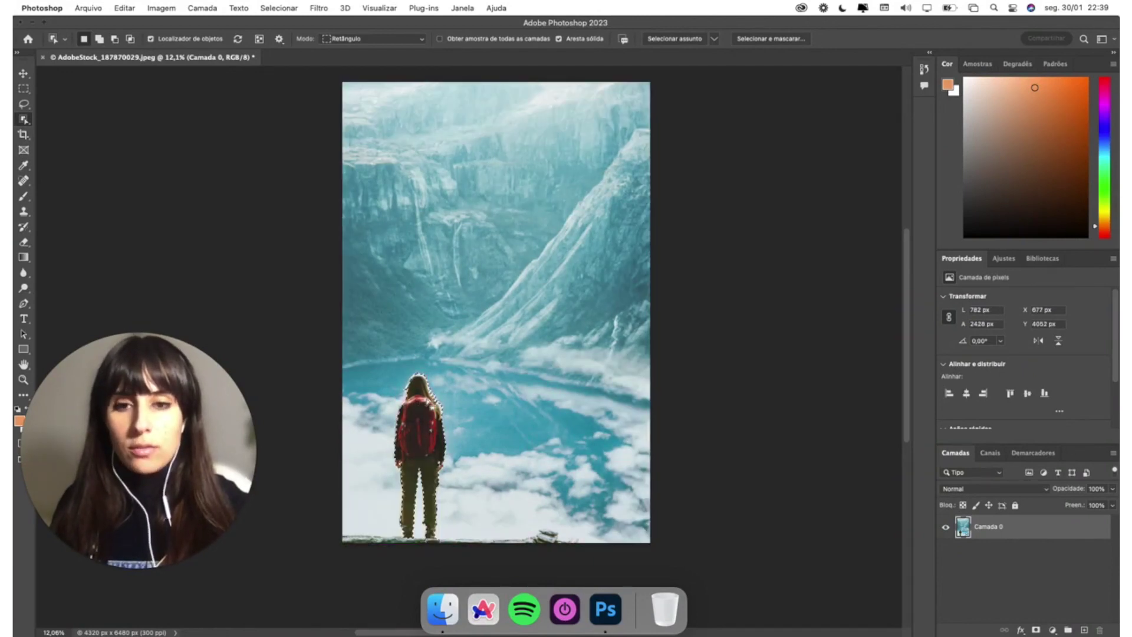
key(shift)
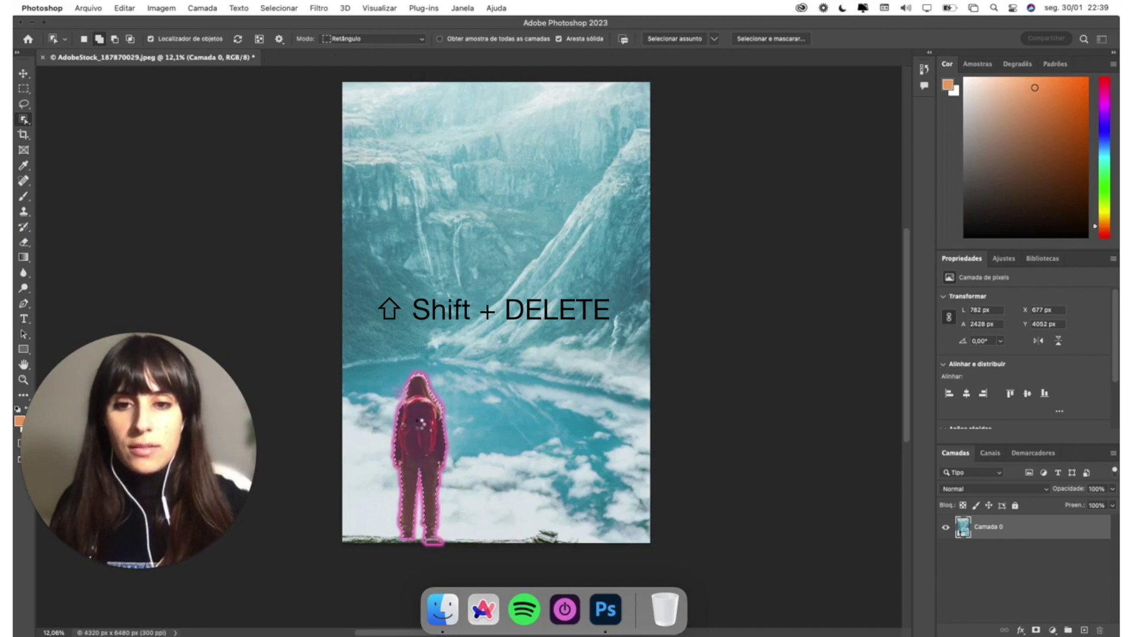
key(shift+BackSpace)
key(Return)
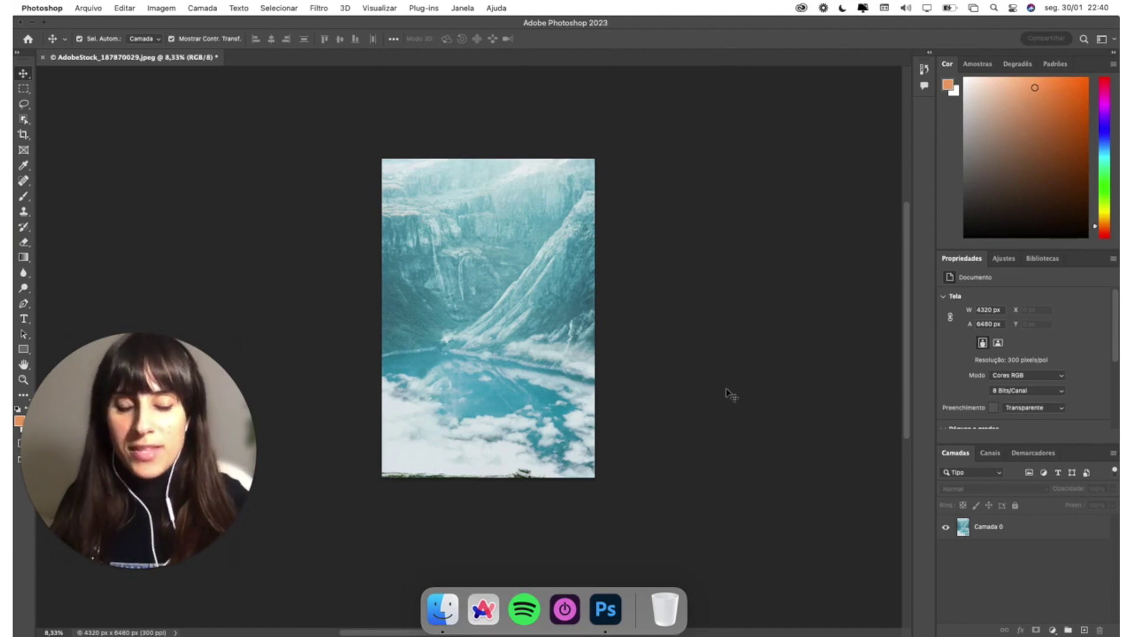
Duplicate Camada 0 as a new layer named BW
click(1012, 532)
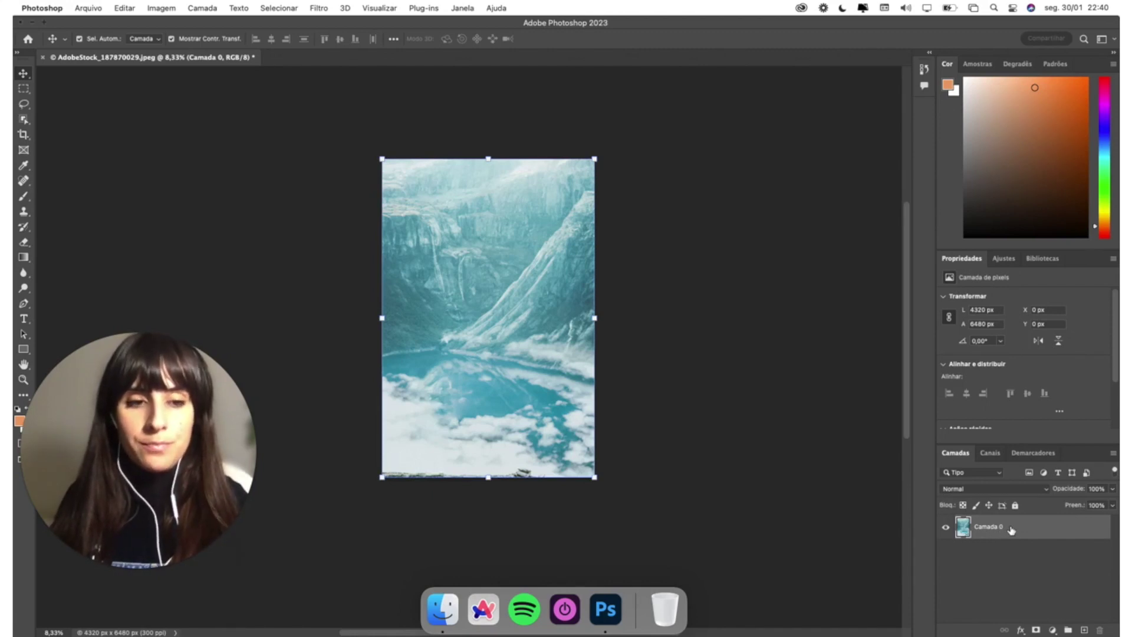
right_click(1012, 531)
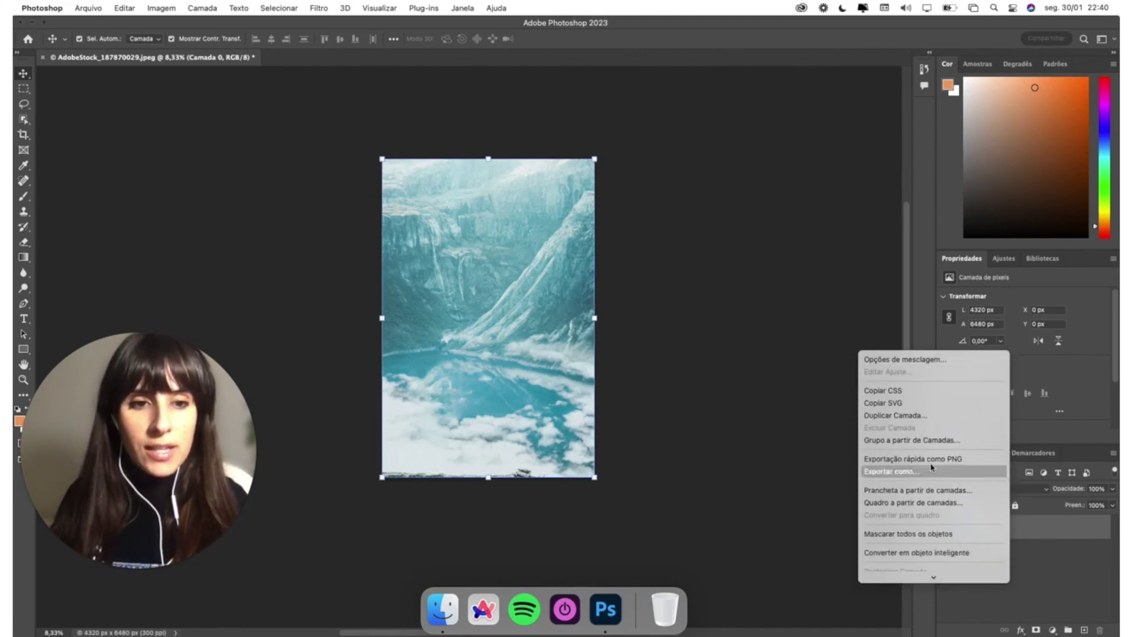
click(926, 415)
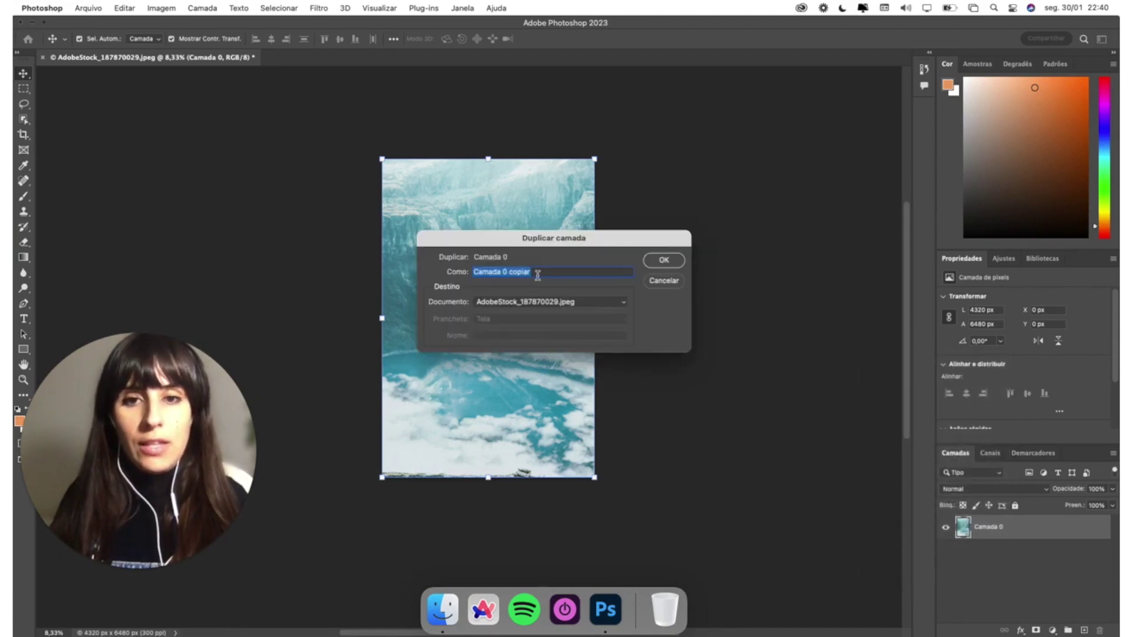
text(BW)
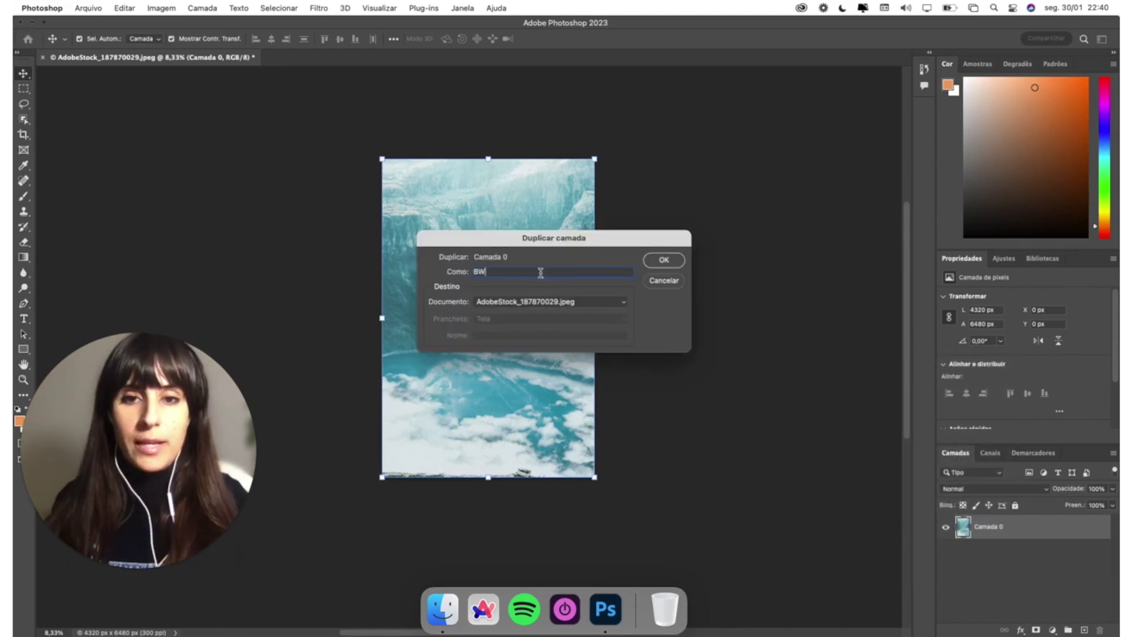
click(665, 261)
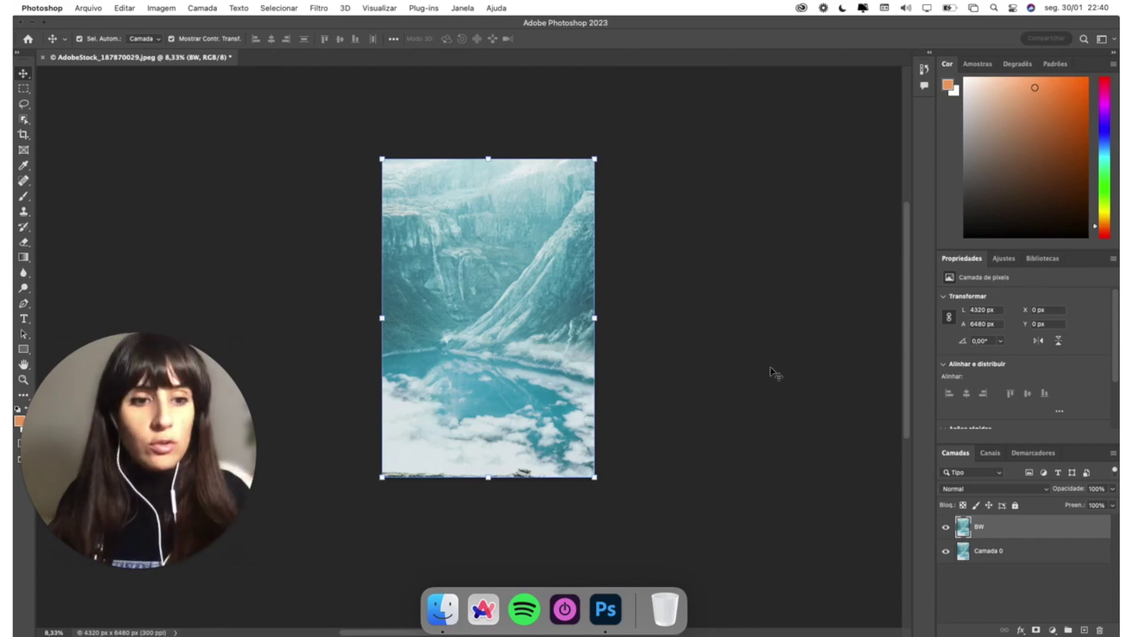
right_click(982, 526)
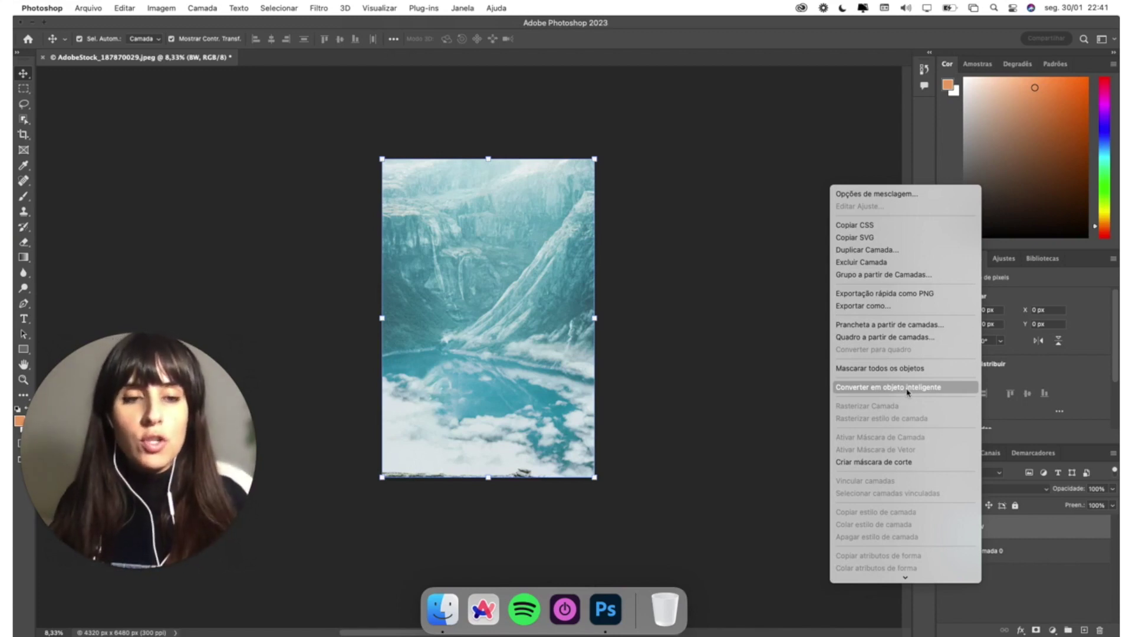
Convert BW to a smart object and save its contents in Grayscale mode, discarding colour
click(907, 389)
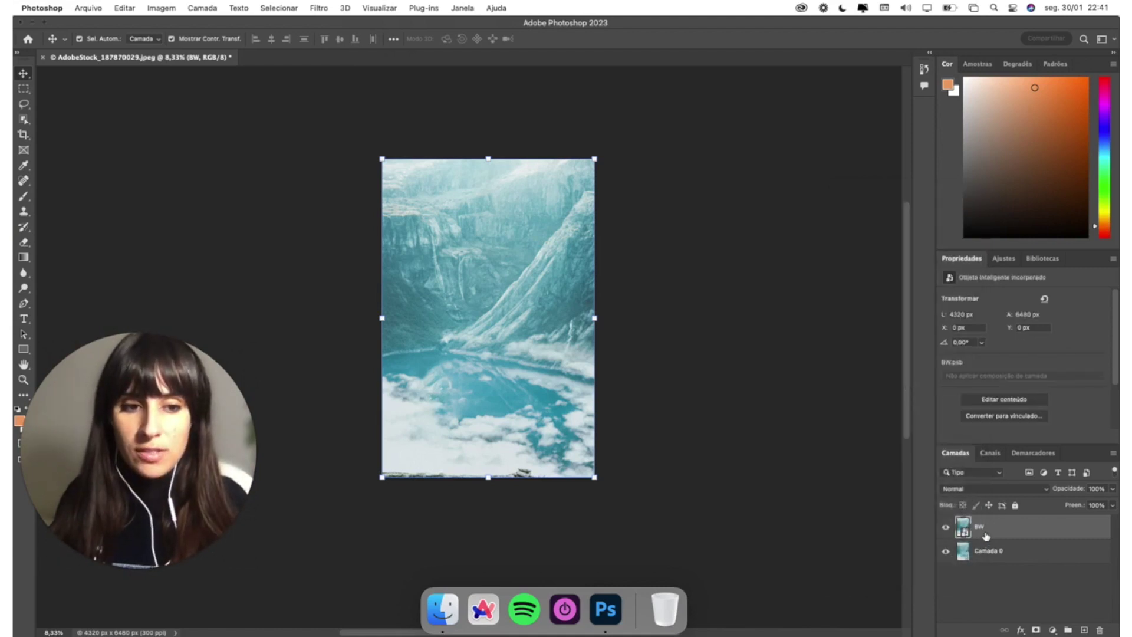
double_click(963, 533)
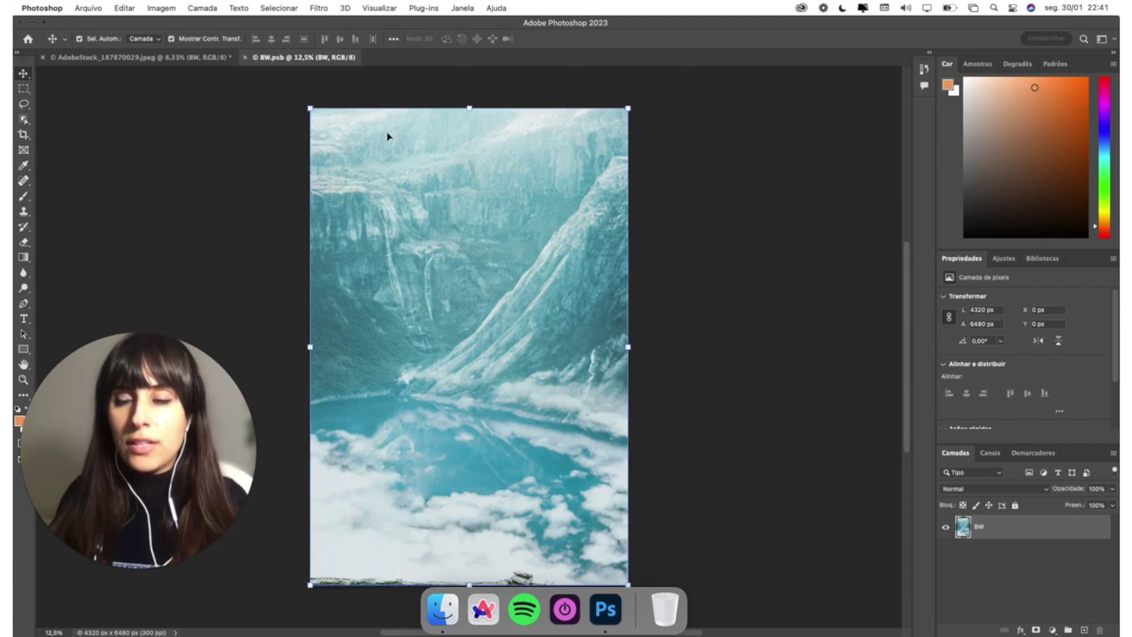
click(174, 6)
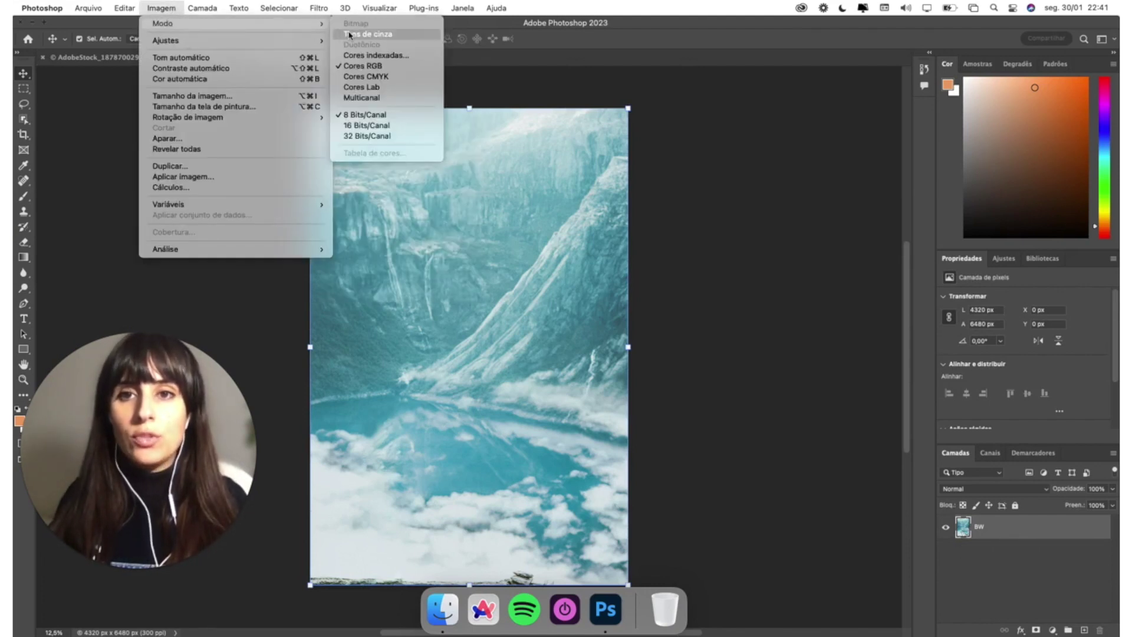
click(354, 35)
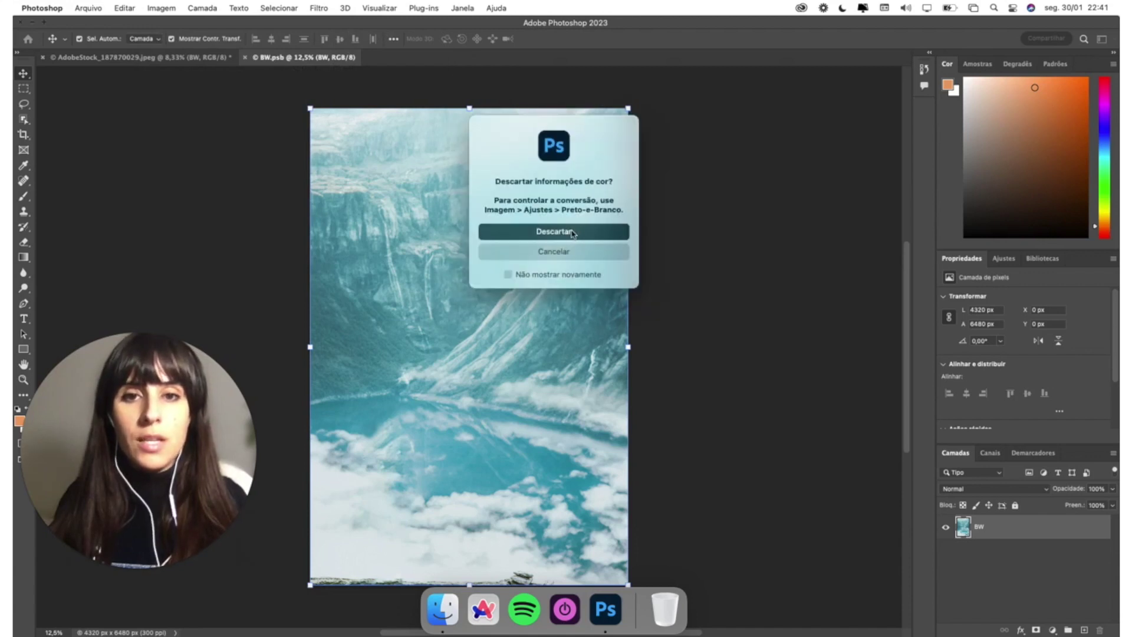
click(573, 232)
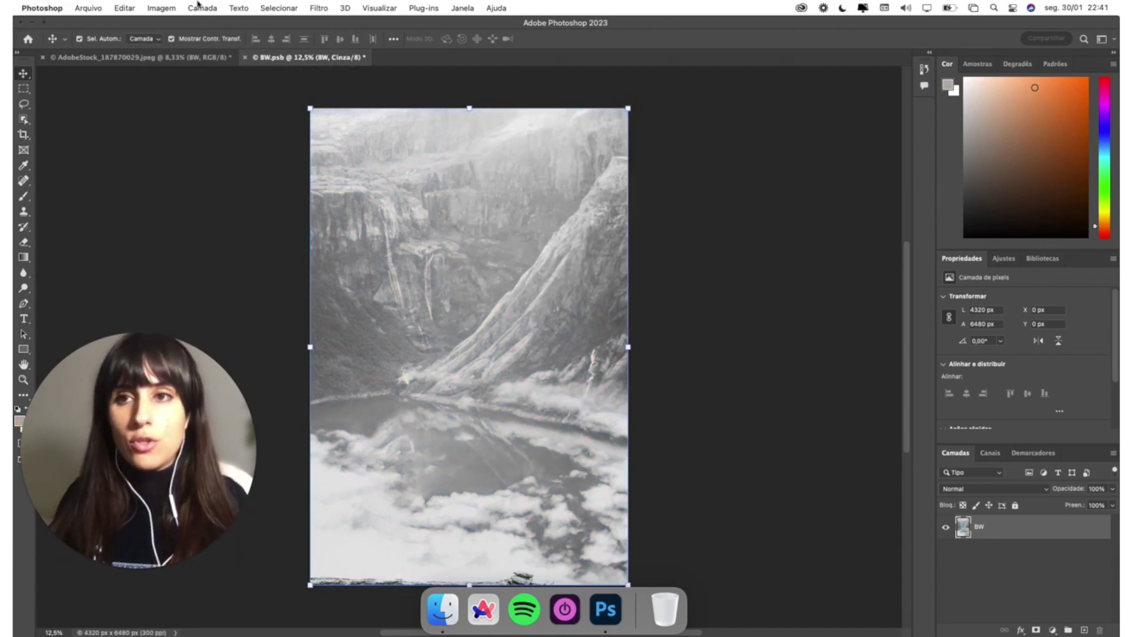
click(86, 7)
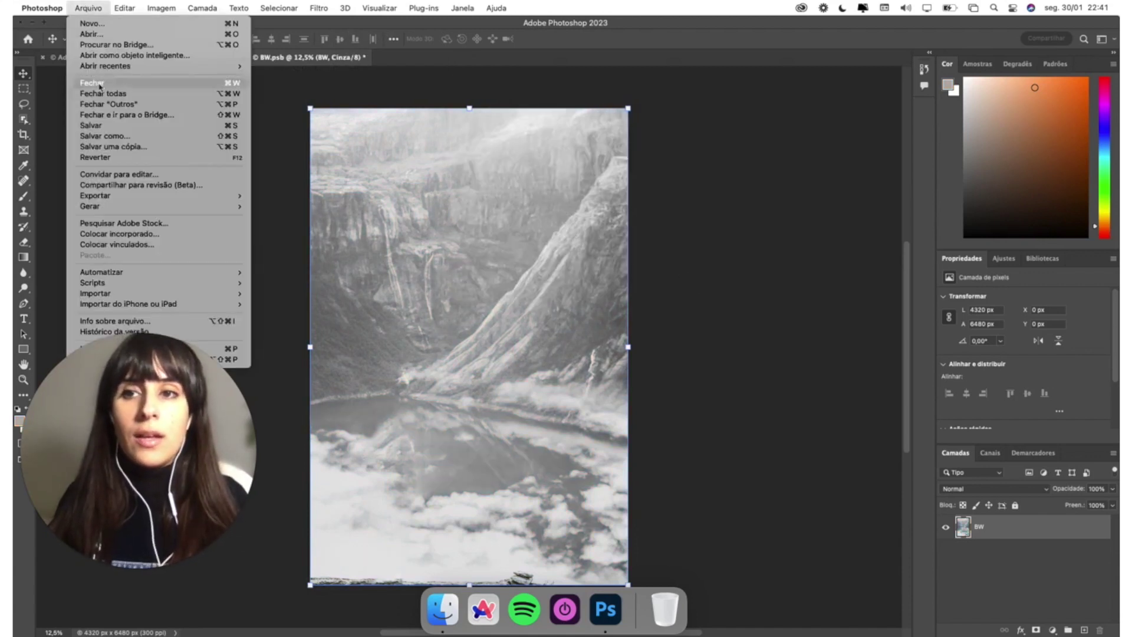
click(103, 125)
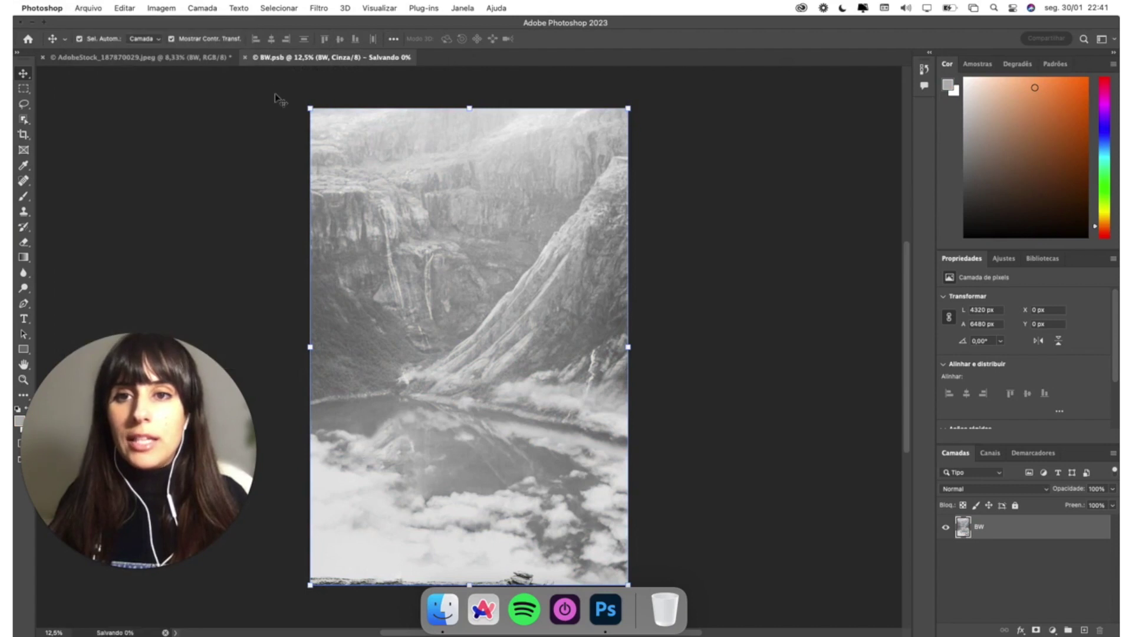
click(244, 57)
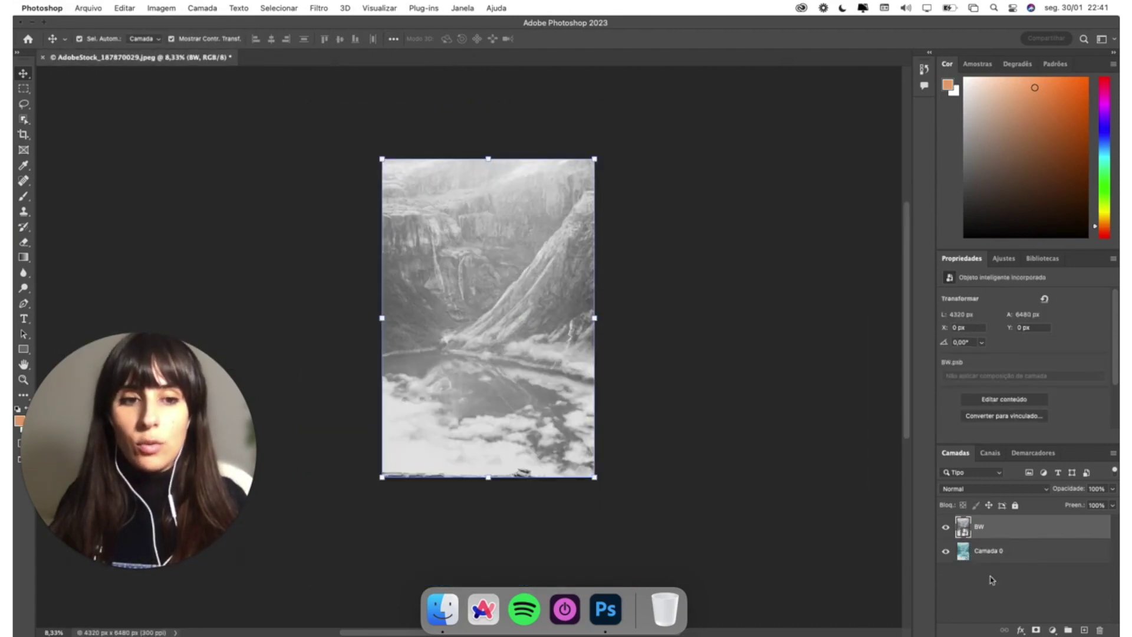
Rasterize the BW smart object layer
right_click(982, 526)
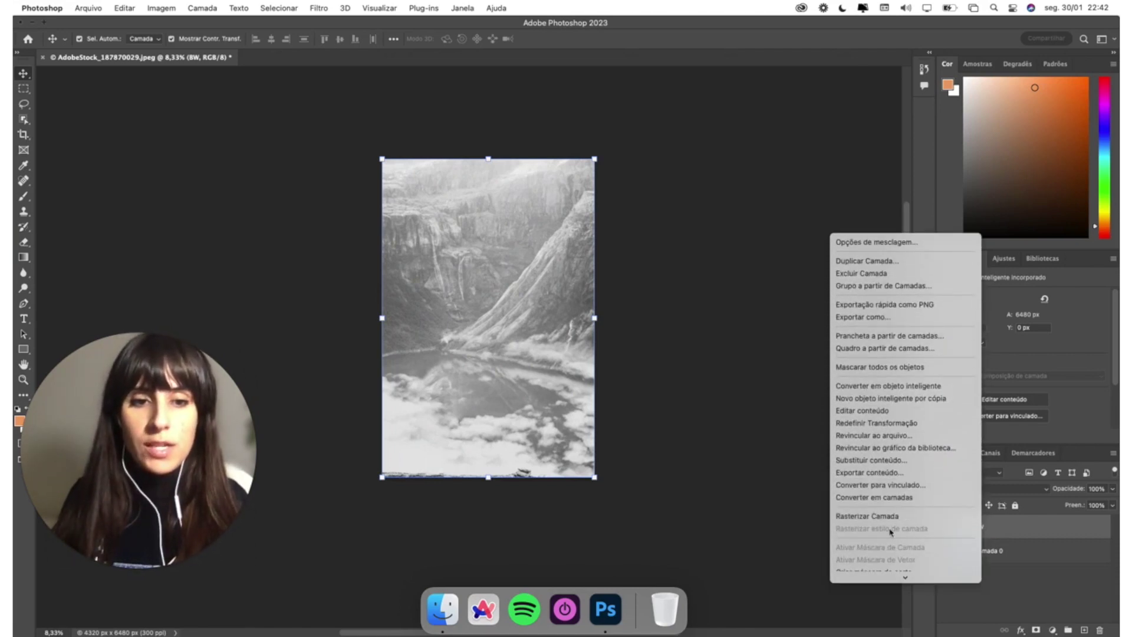
click(890, 520)
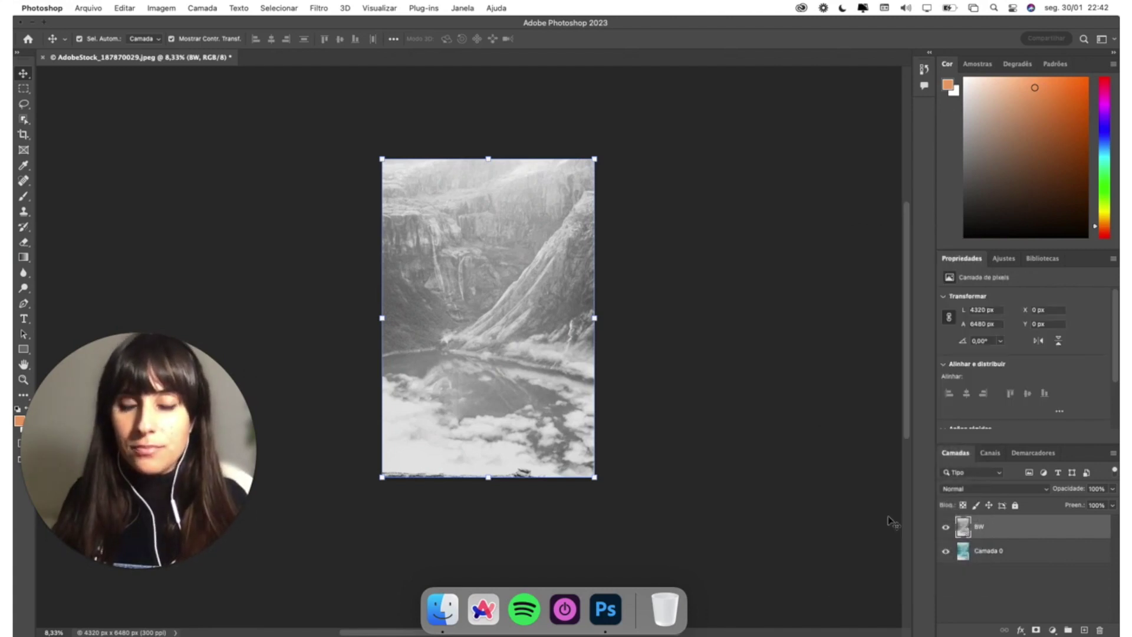
scroll(488, 319, down, 1)
Select the lake area with the Quick Selection tool
key(w)
right_click(24, 119)
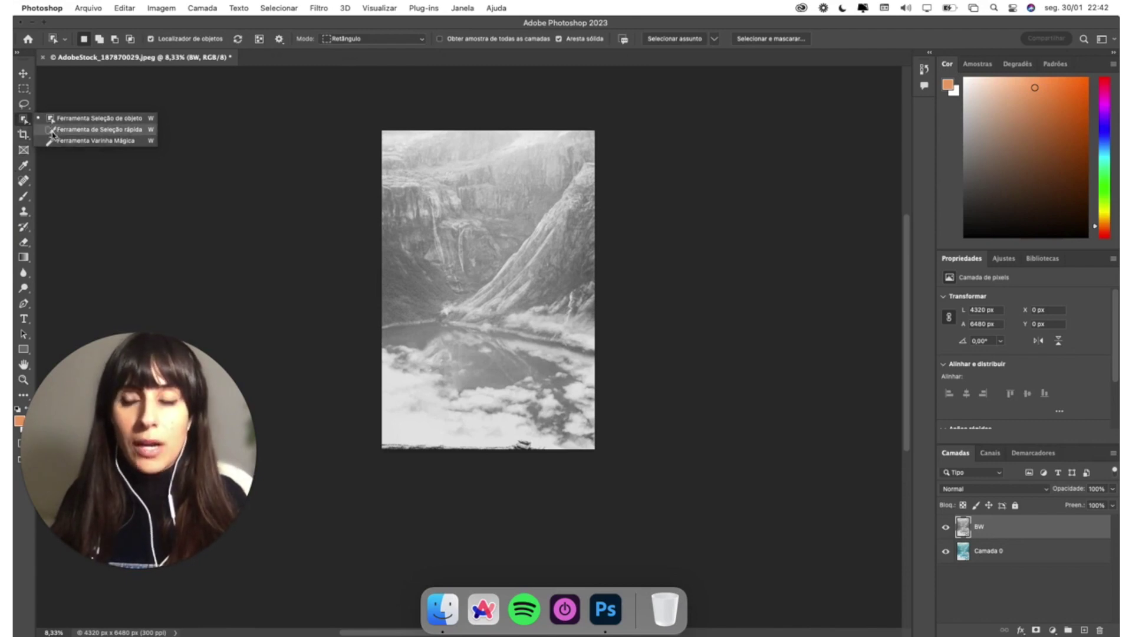
click(95, 129)
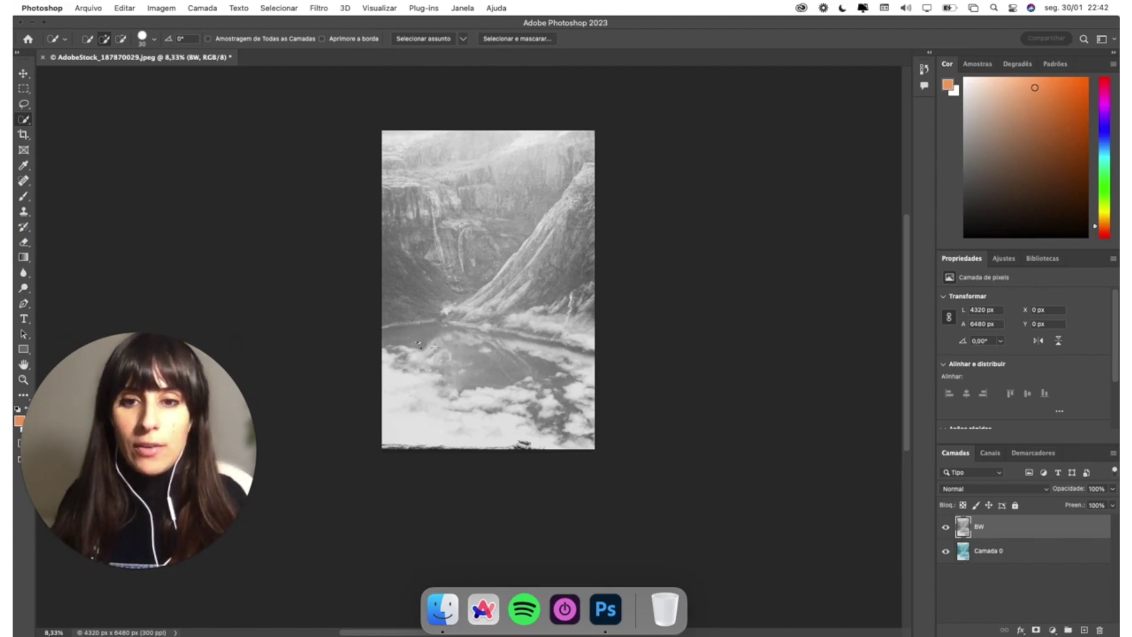
drag(526, 383, 587, 410)
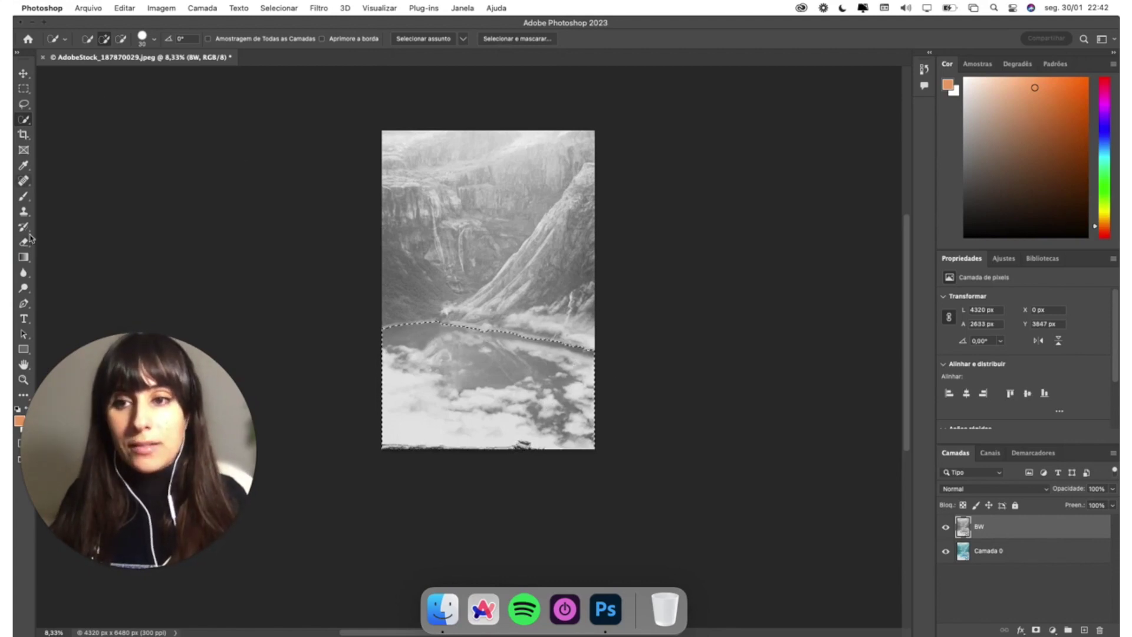
key(e)
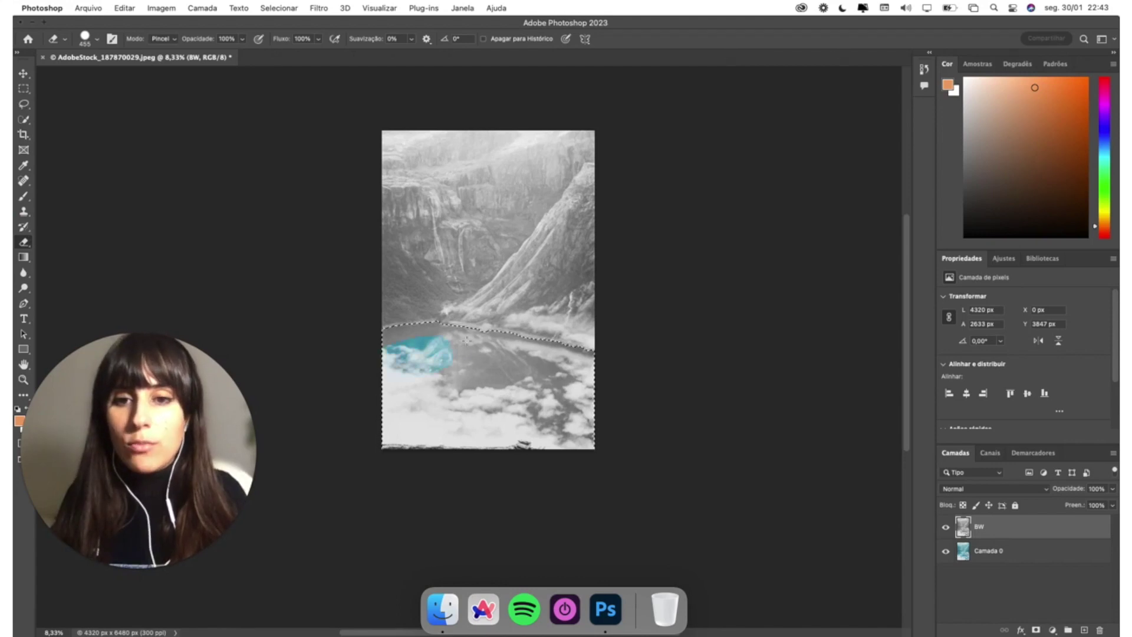
Erase the BW layer across the lake to reveal its turquoise water
drag(408, 334, 527, 386)
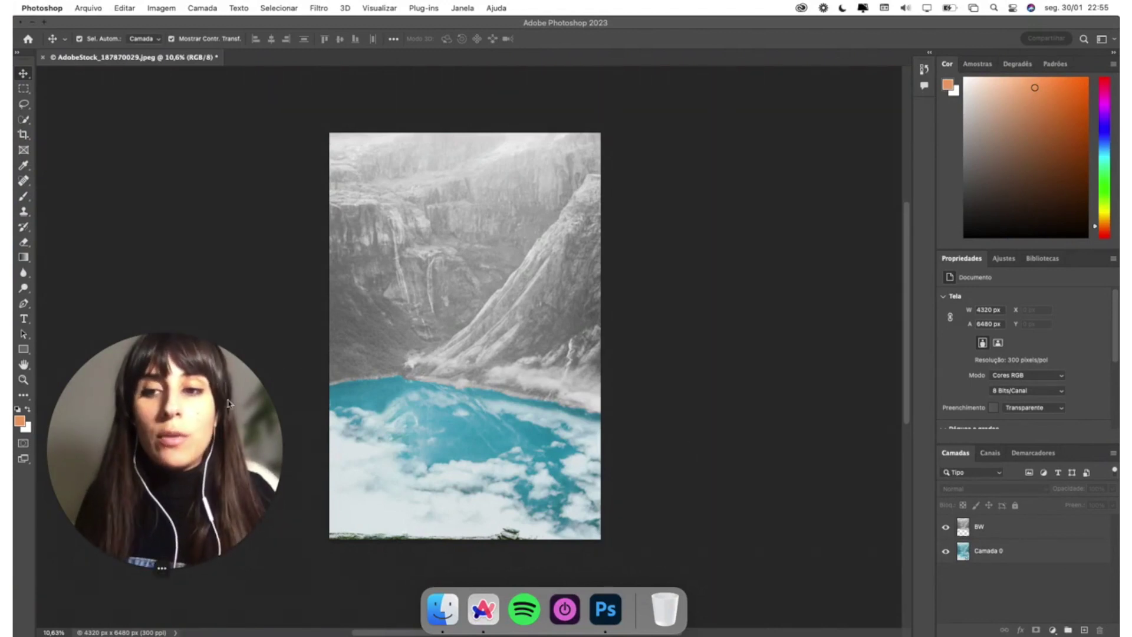
key(super+Tab)
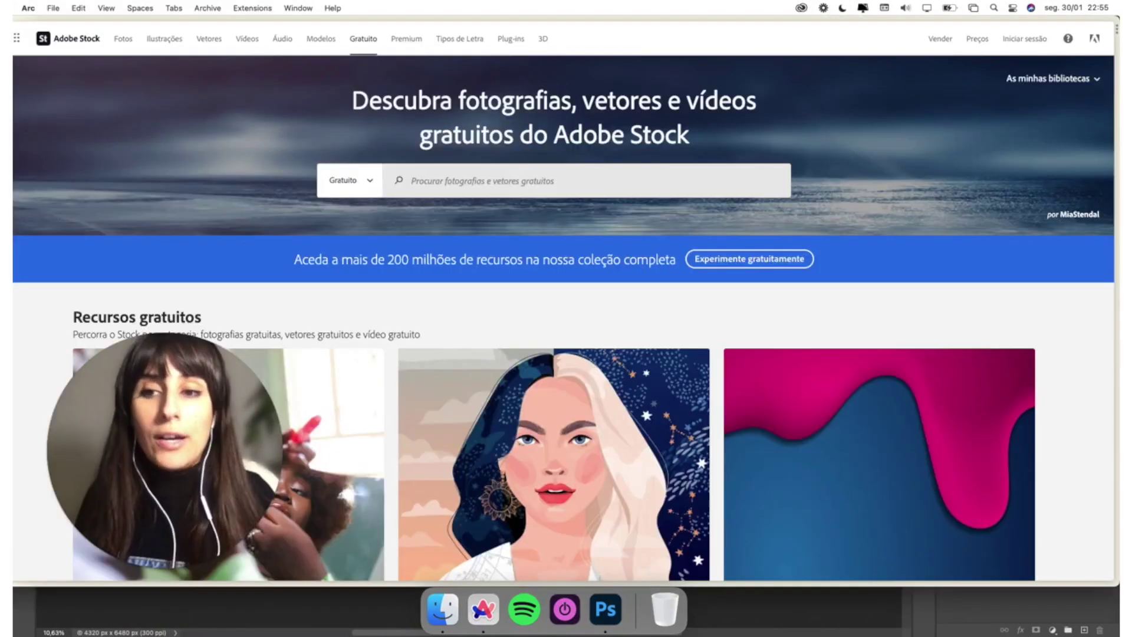
Search Adobe Stock's free resources for 'overlay'
click(426, 190)
text(over)
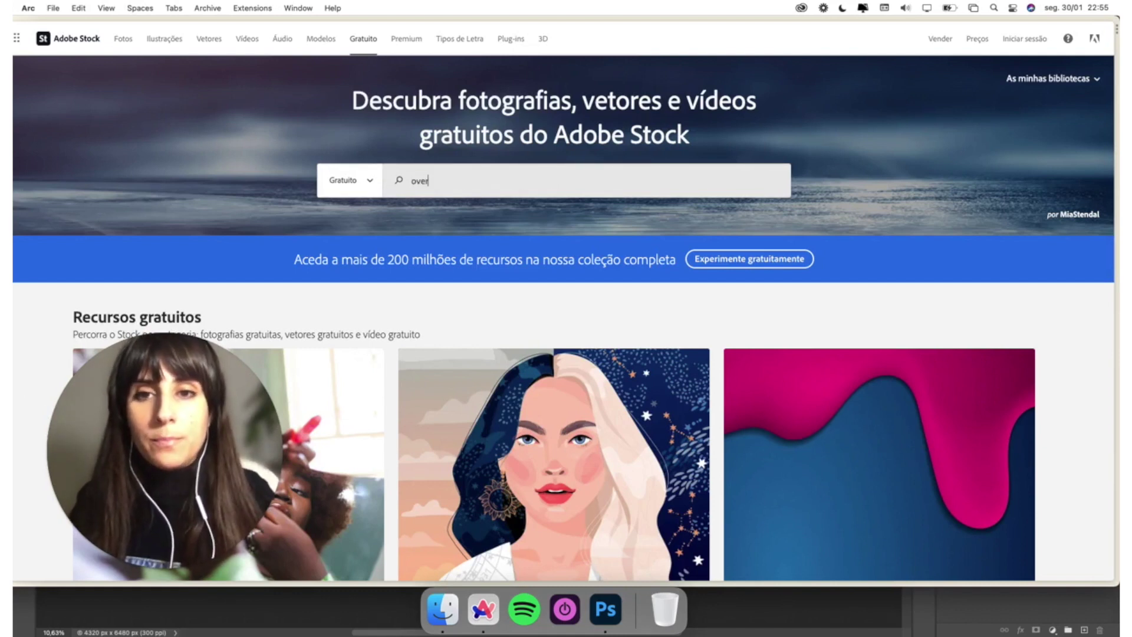
text(lay)
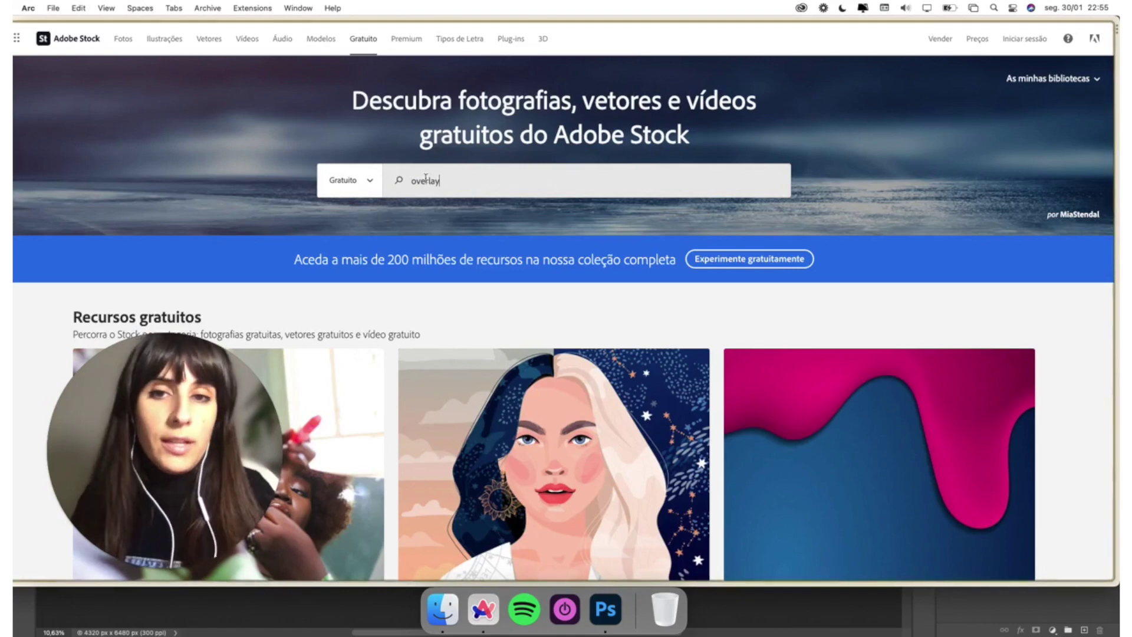
key(Return)
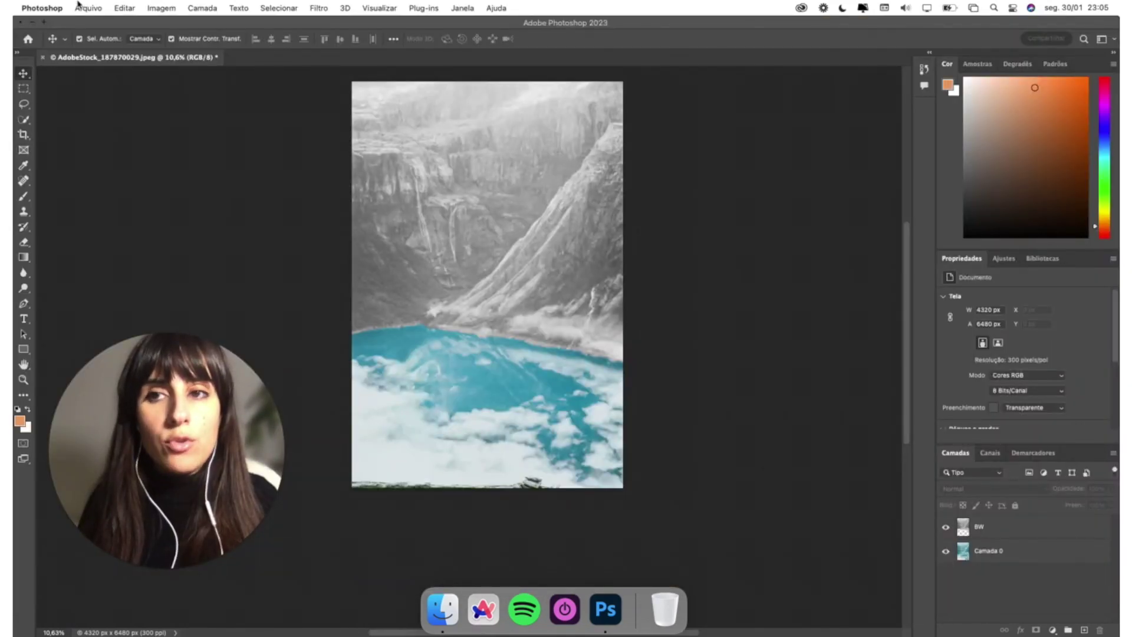
click(81, 7)
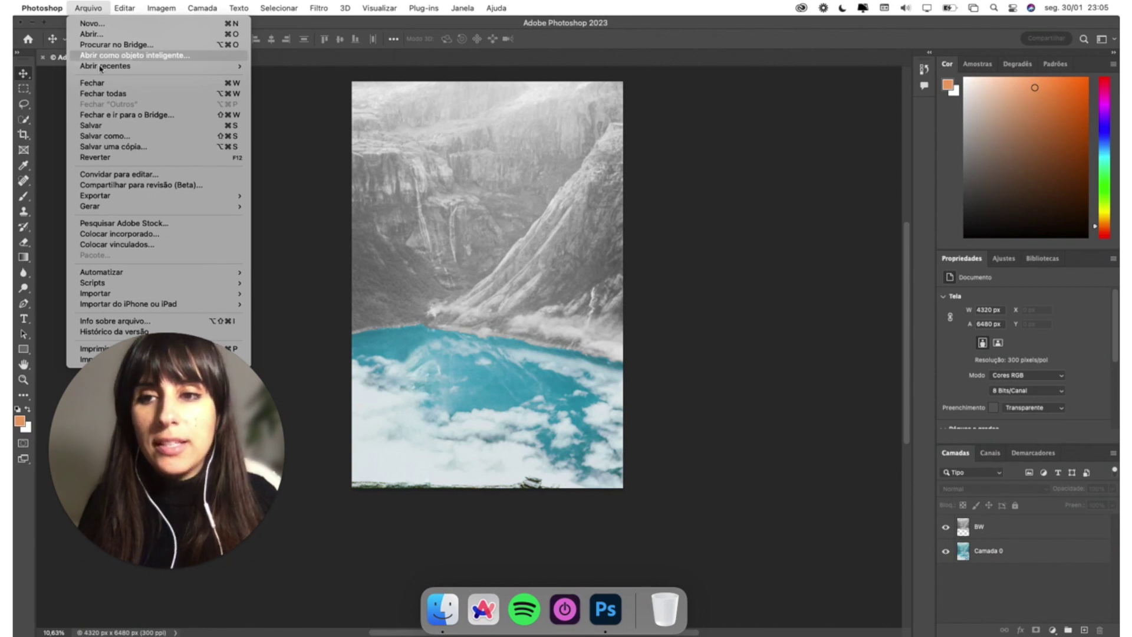
click(126, 234)
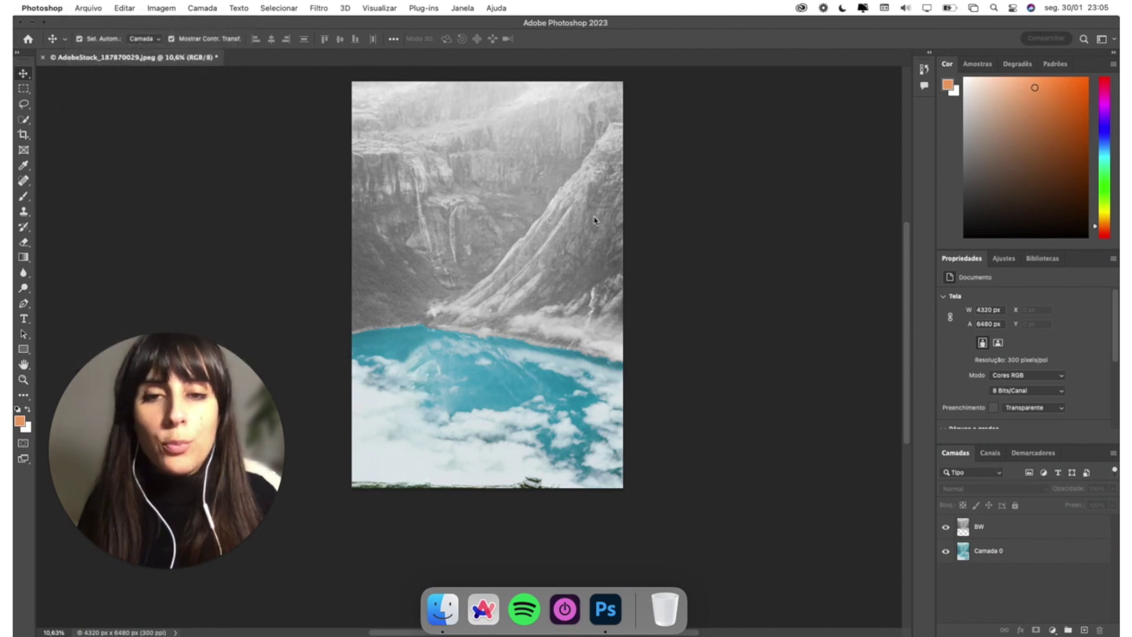
click(445, 148)
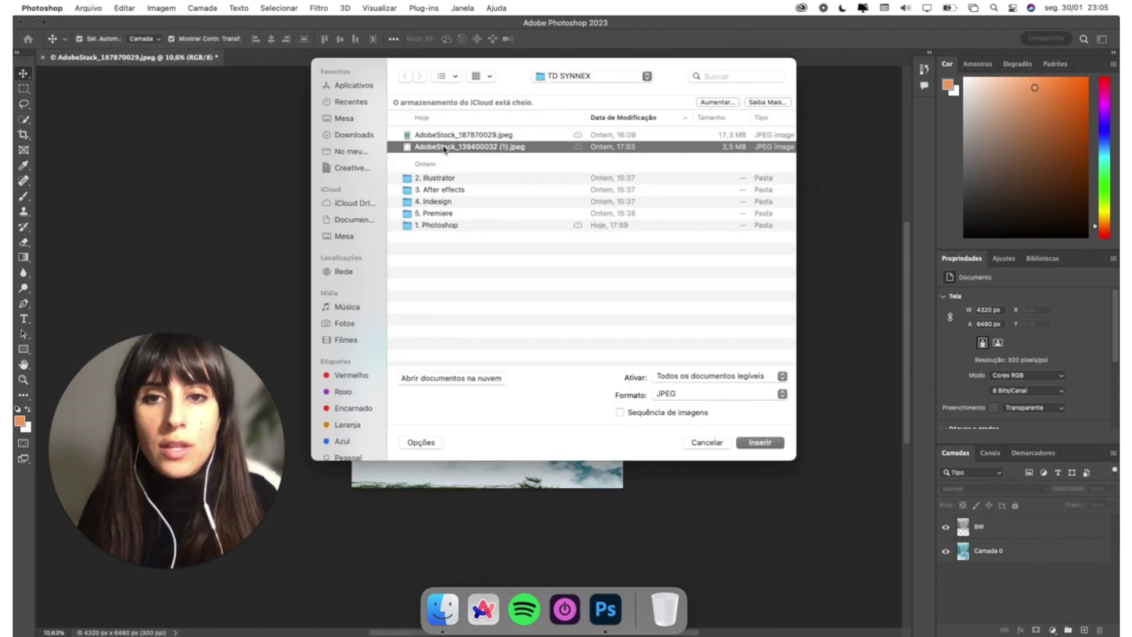
click(760, 442)
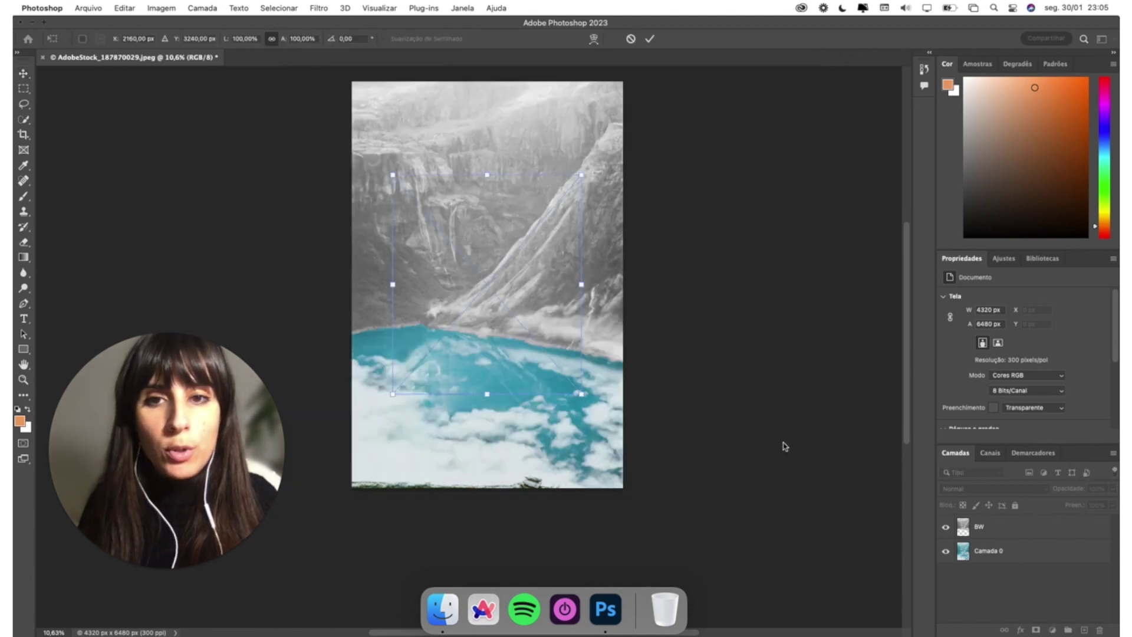
drag(508, 254, 467, 159)
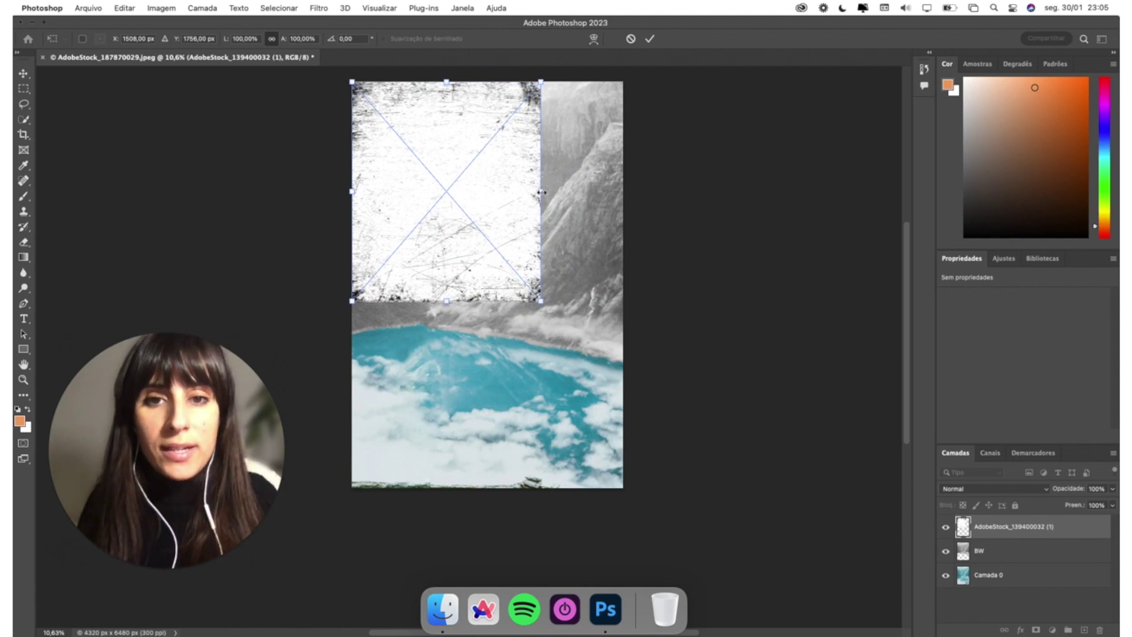
drag(541, 191, 714, 195)
key(Return)
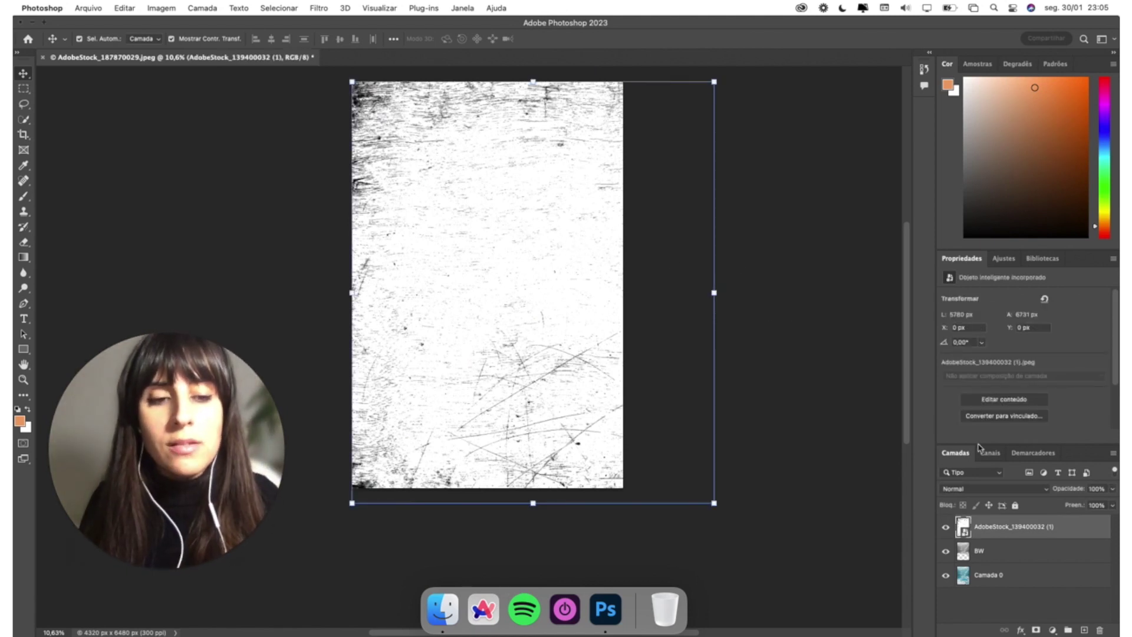
Set the texture layer to Dividir blend mode with Preenchimento lowered to 47%
click(1001, 489)
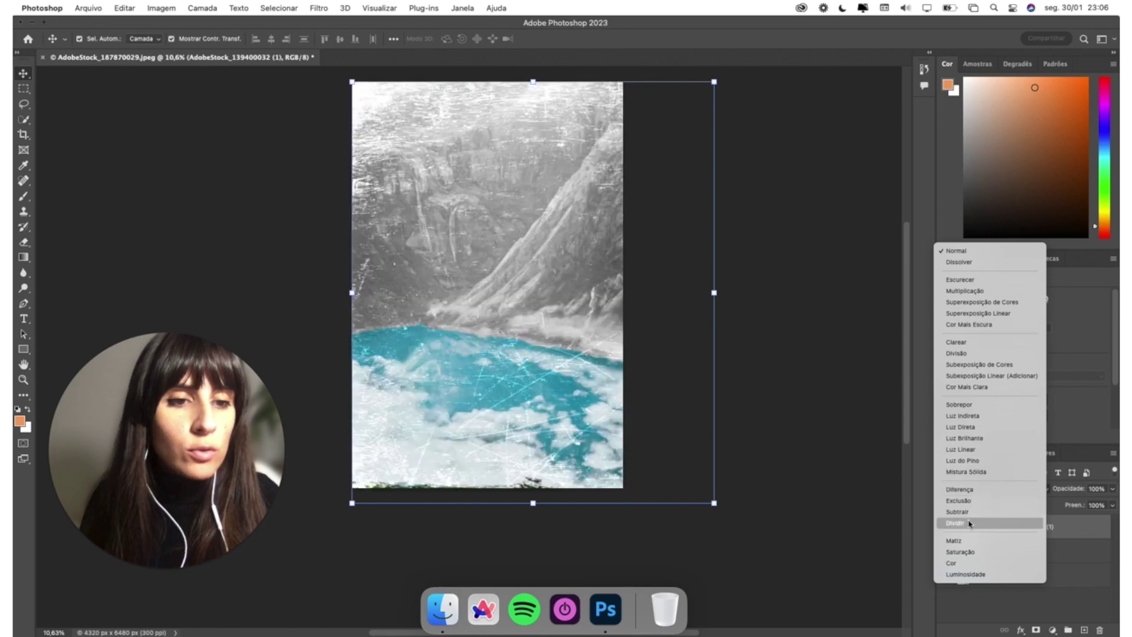
click(969, 524)
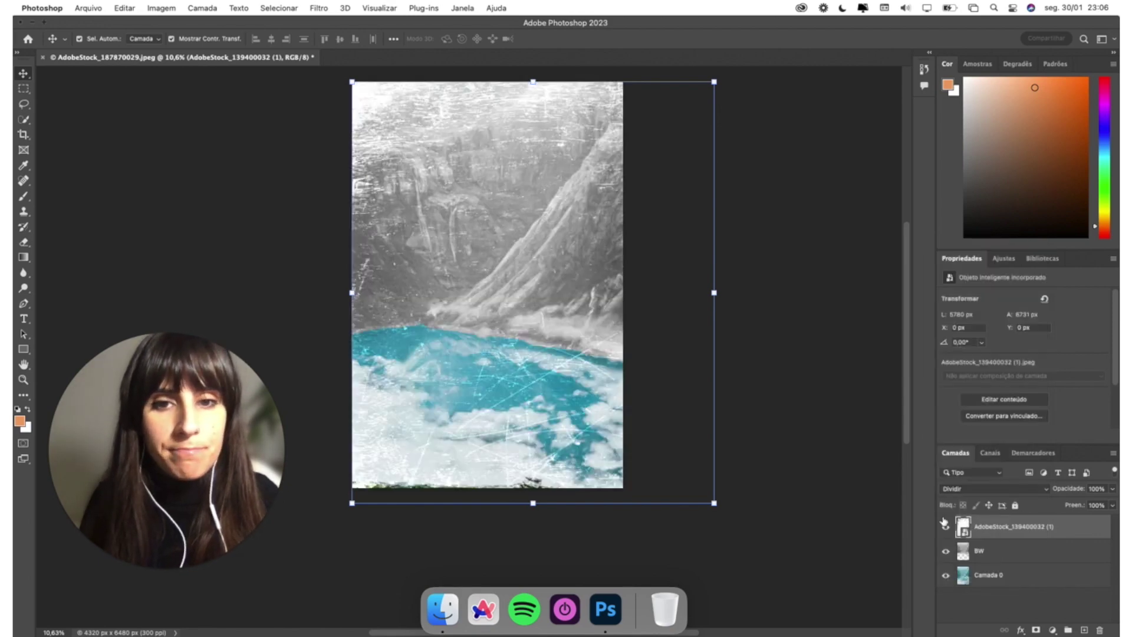
click(1113, 506)
drag(1113, 522, 1116, 523)
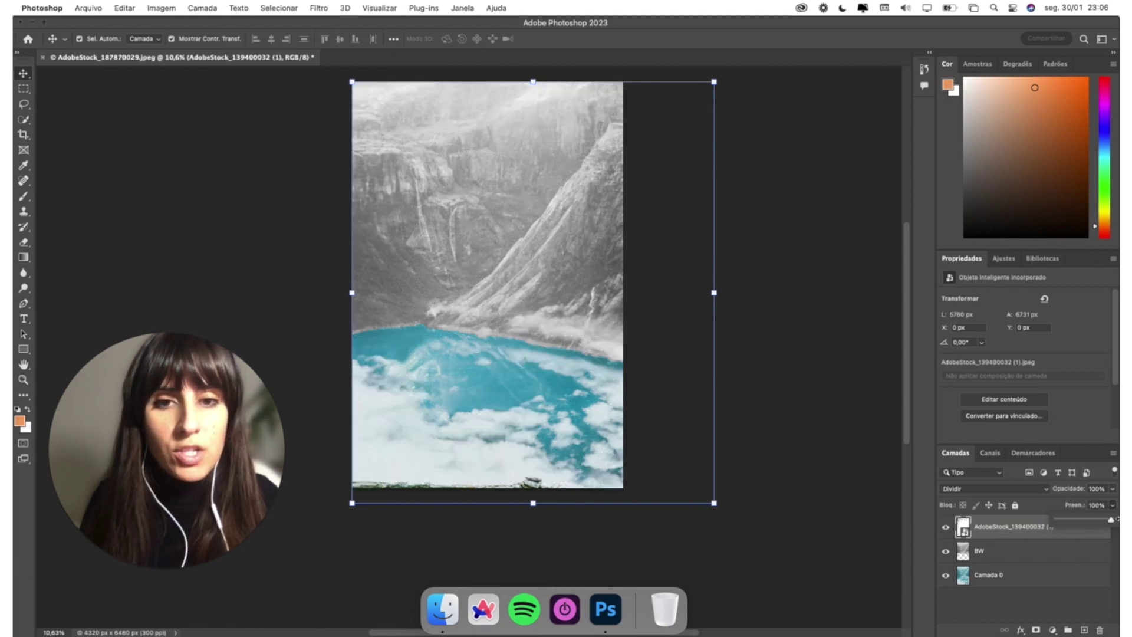
click(748, 341)
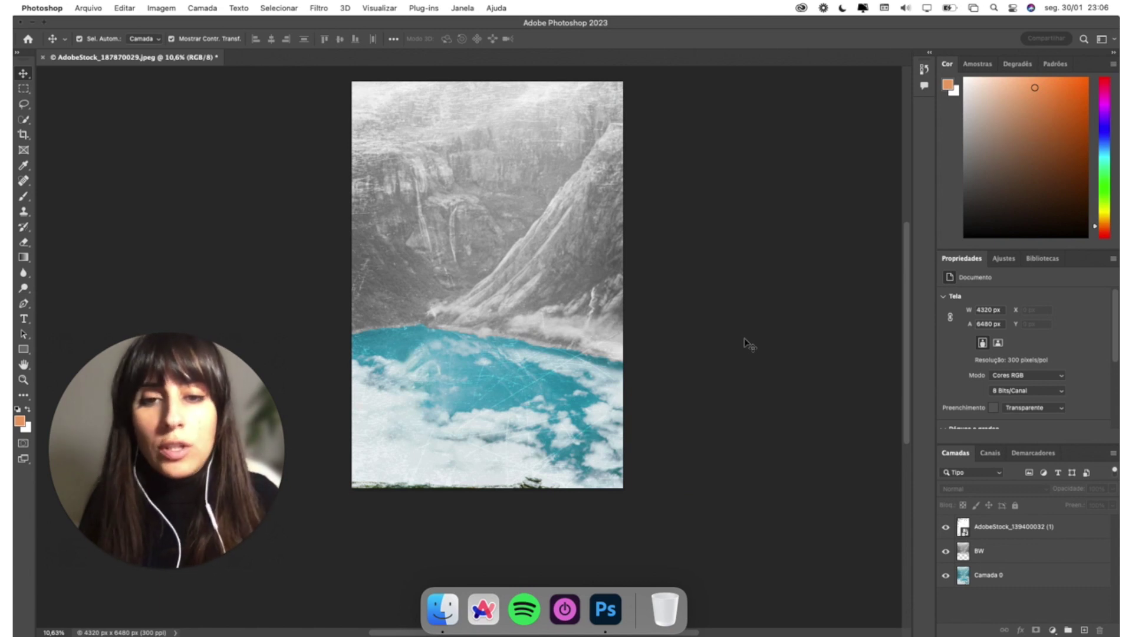
scroll(737, 348, right, 2)
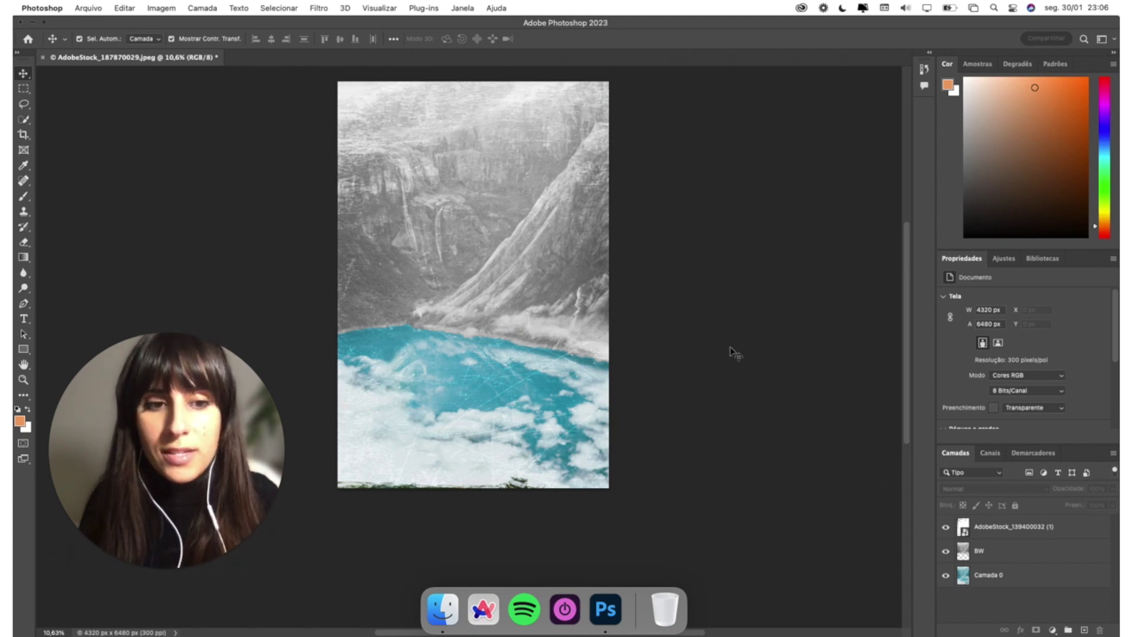
click(968, 524)
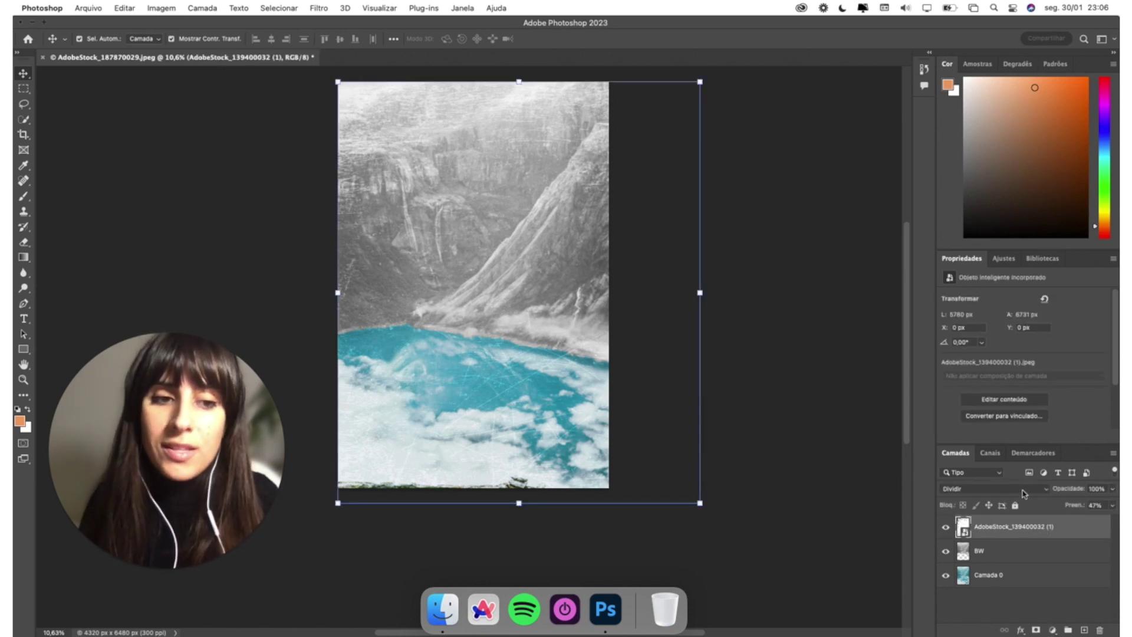
click(991, 489)
click(990, 489)
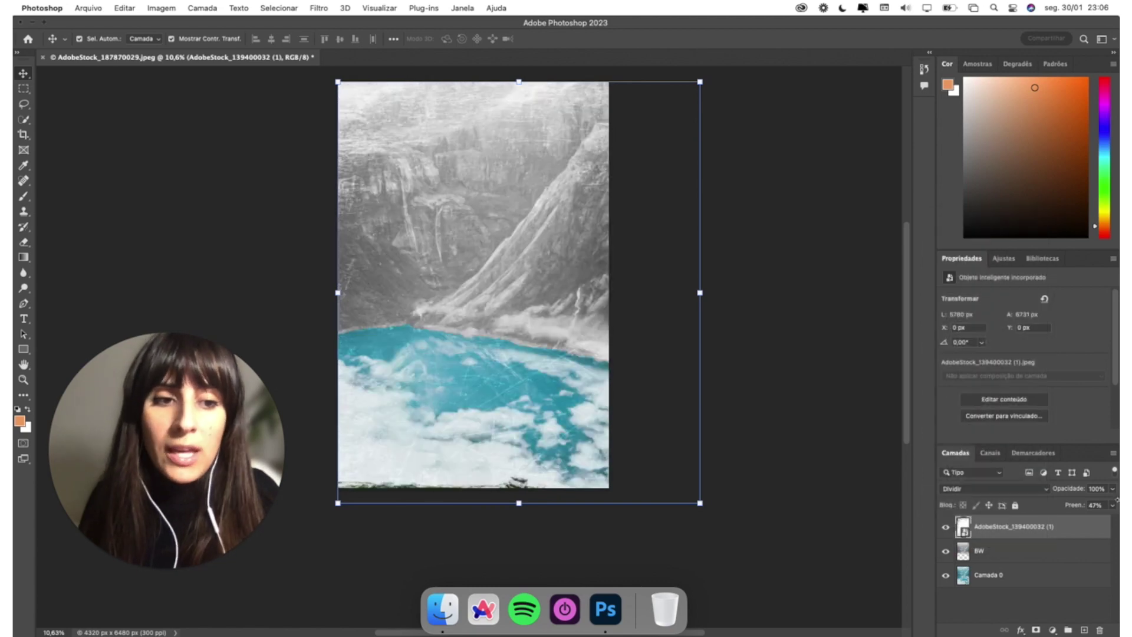
click(1113, 505)
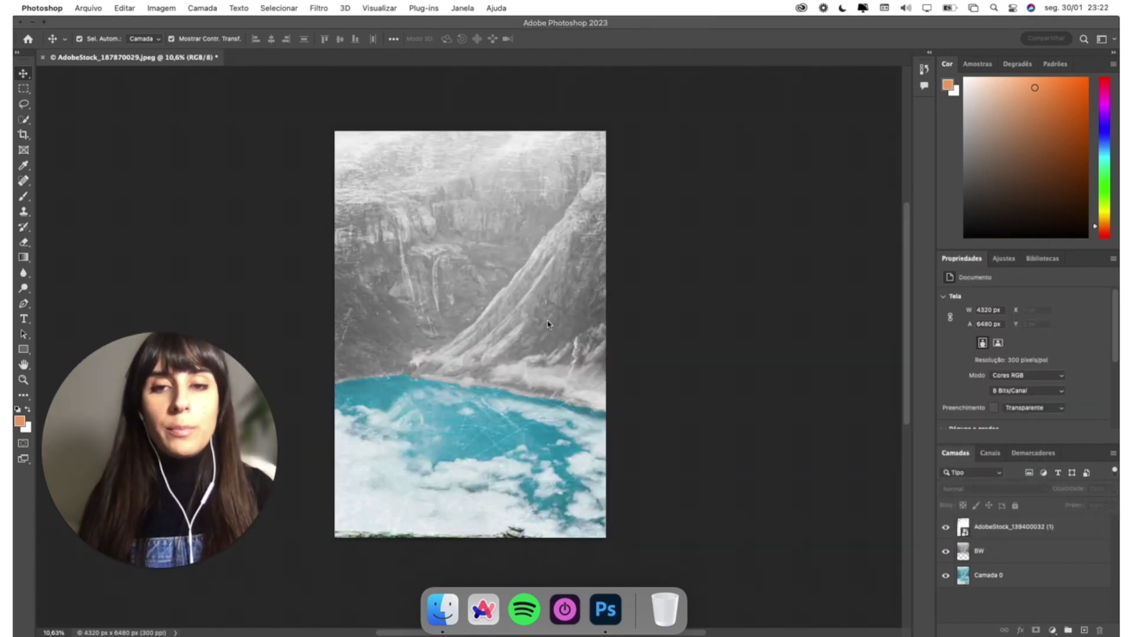
Export the image via Export As as JPG AdobeStock_187870029.jpg into the TD SYNNEX folder
click(96, 10)
mouse_move(96, 196)
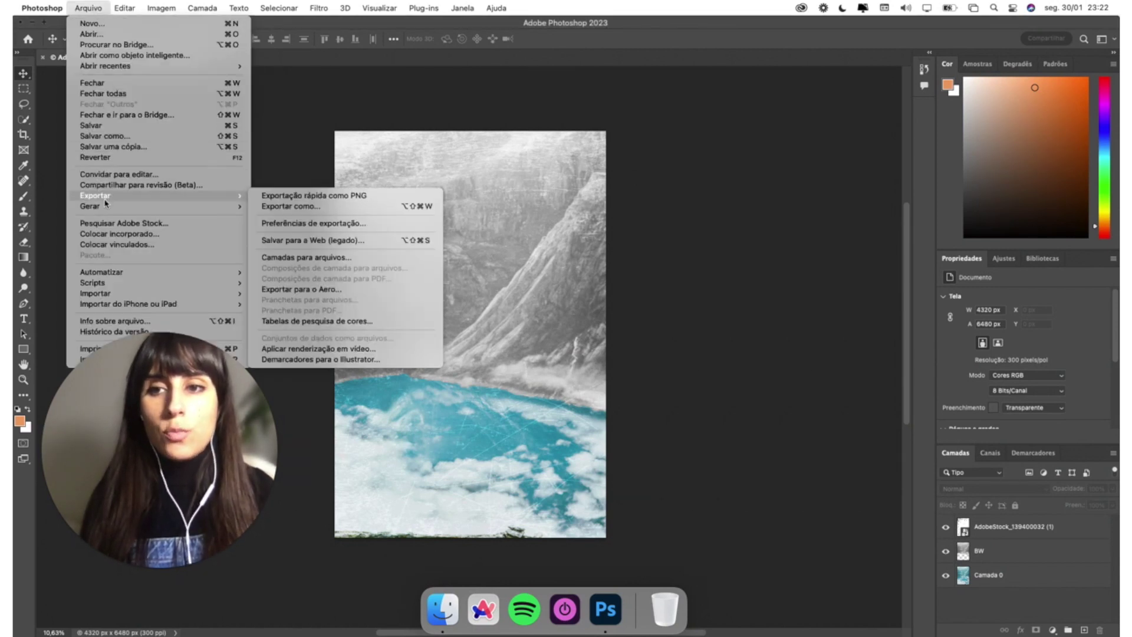
click(302, 206)
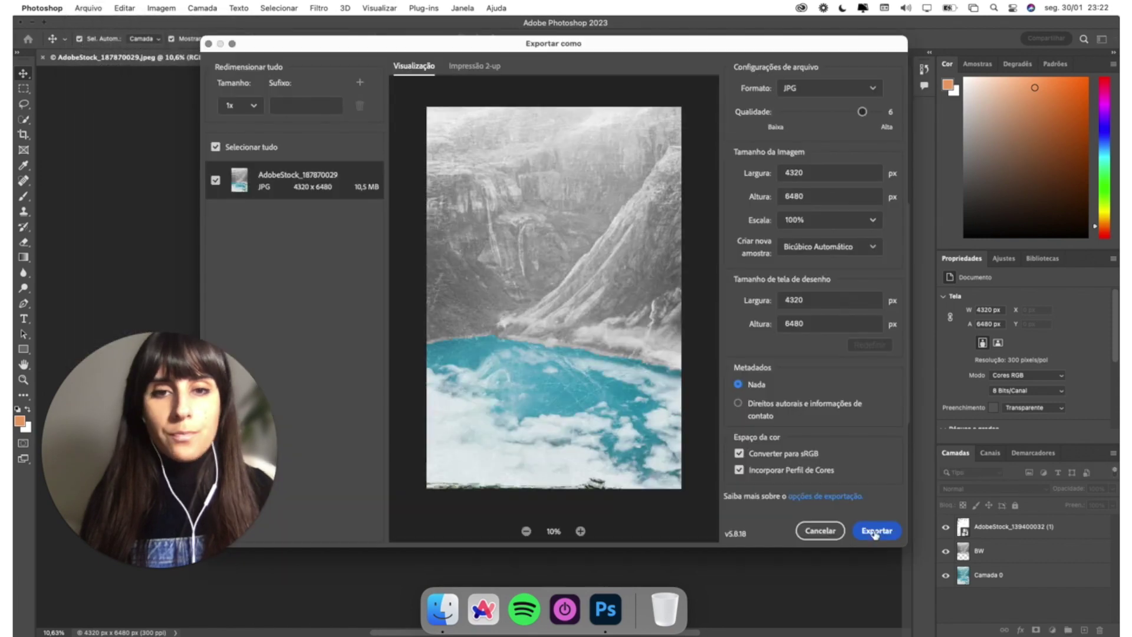
click(883, 535)
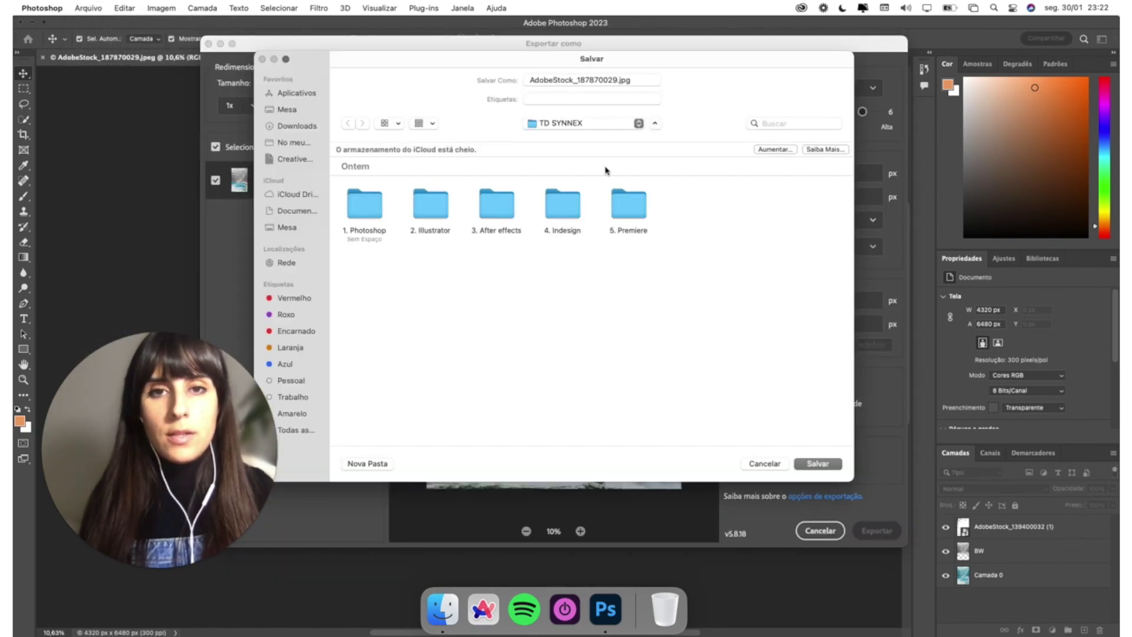
click(818, 464)
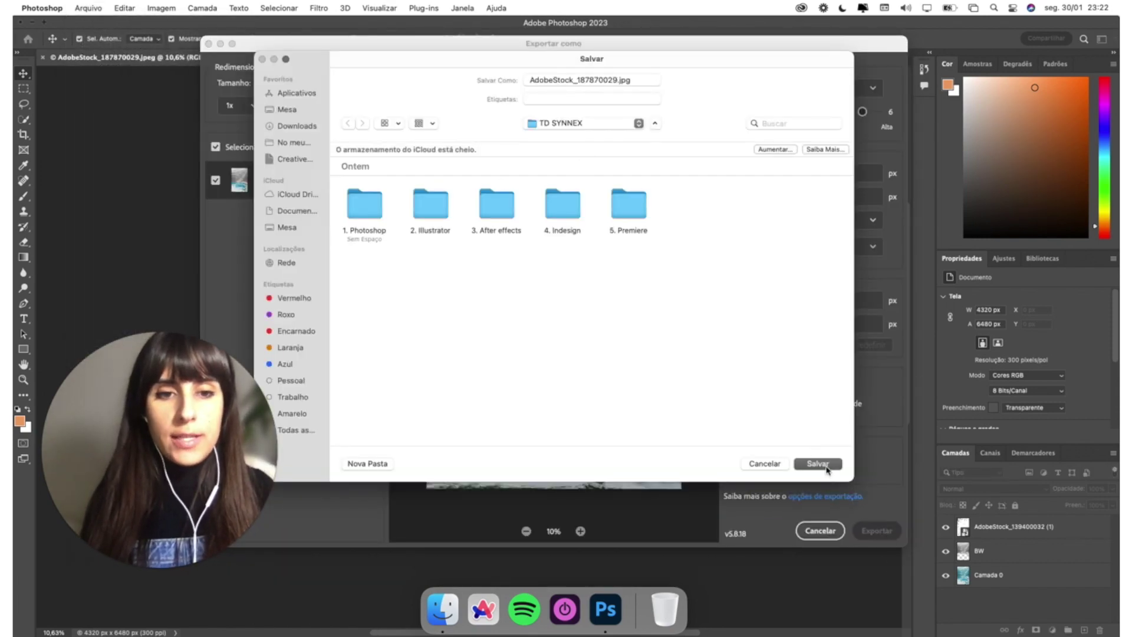